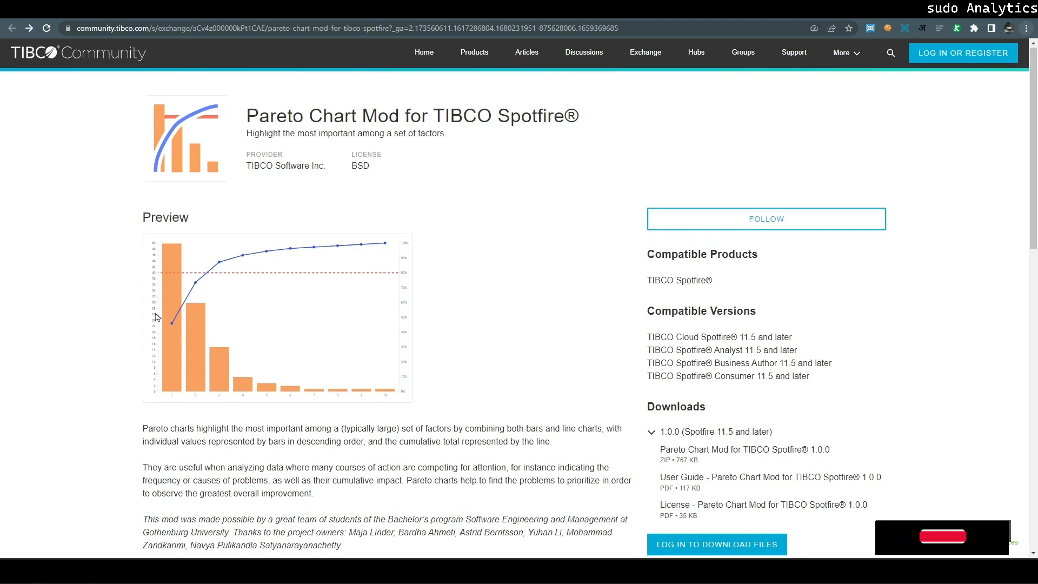
Review the Pareto Chart Mod's description, compatible versions and trial instructions on the TIBCO Community page.
scroll(156, 319, "down", 1)
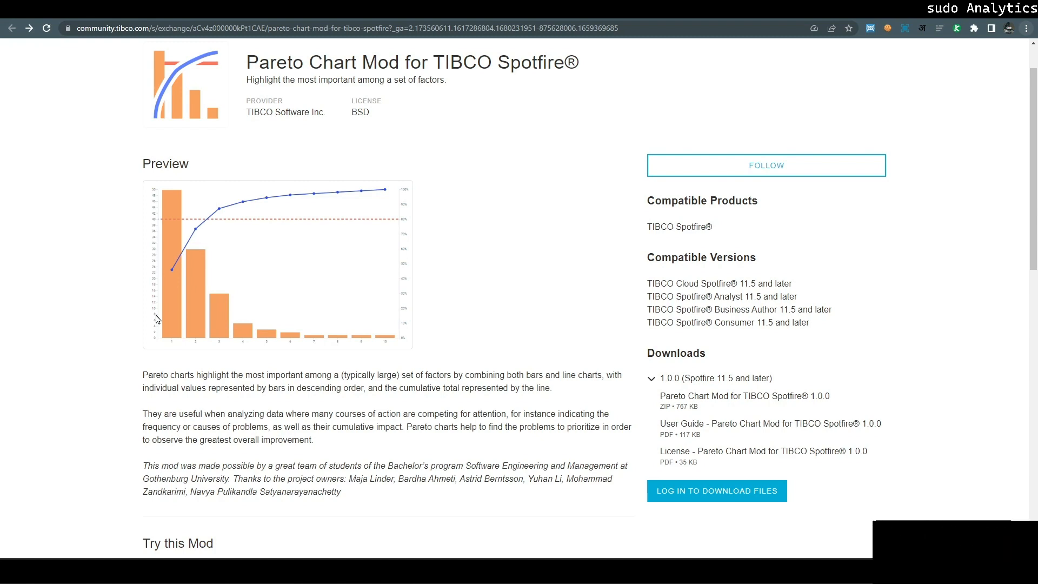
scroll(282, 337, "down", 2)
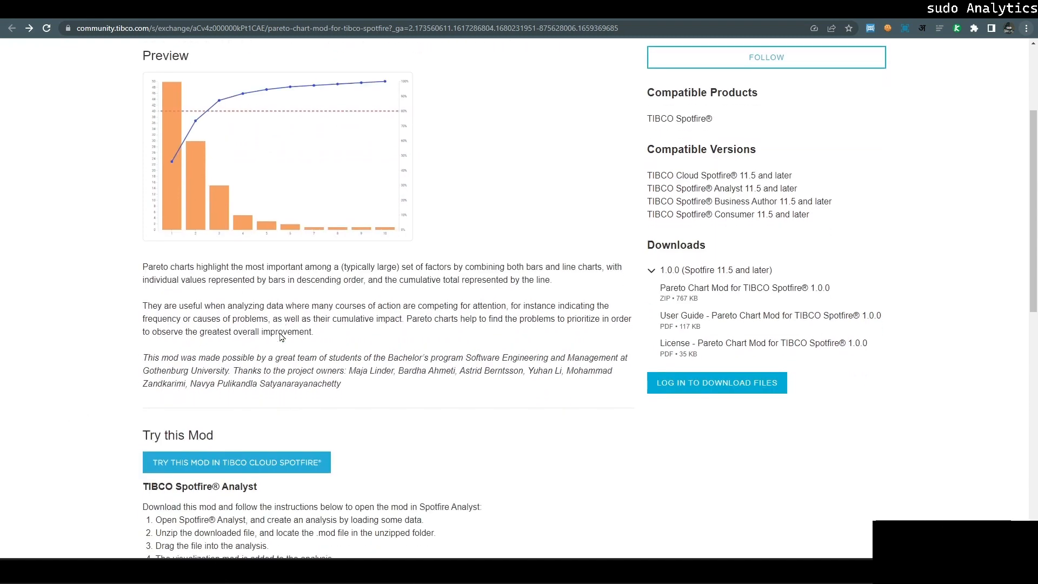
scroll(281, 337, "down", 4)
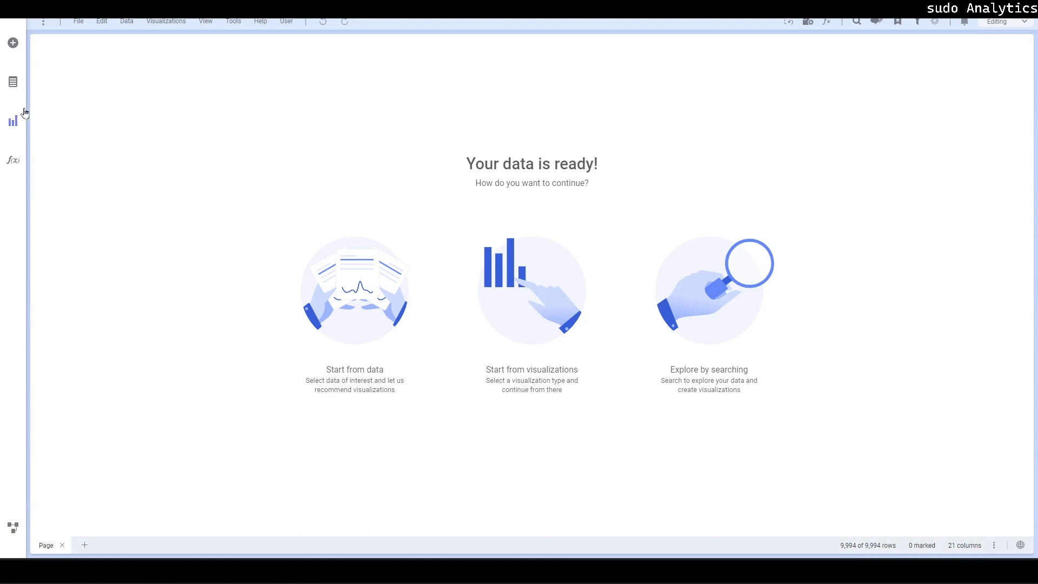
In Spotfire, add a bar chart and set its category axis to Sub-Category.
left_click(16, 125)
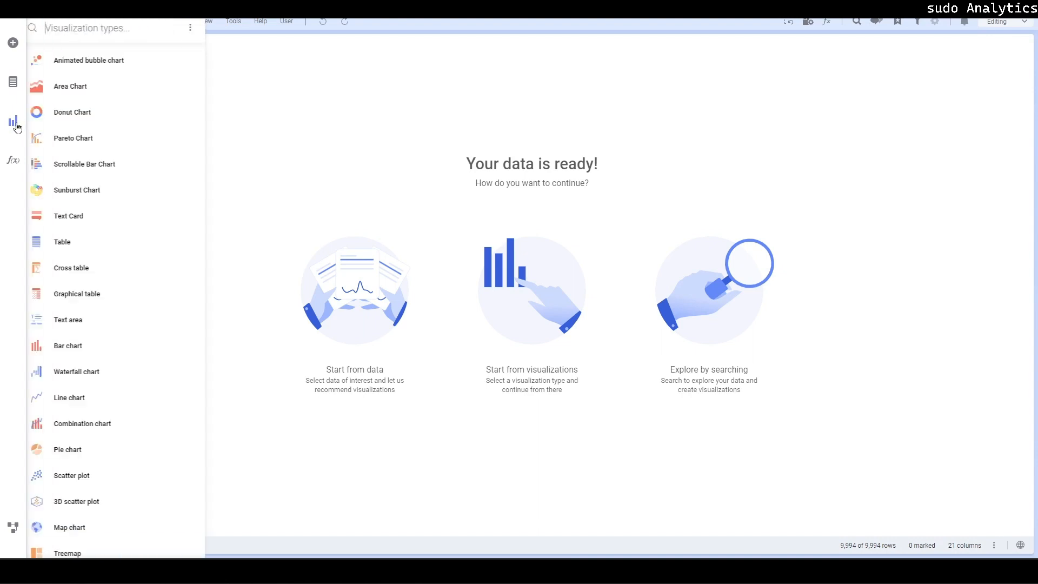
left_click(80, 349)
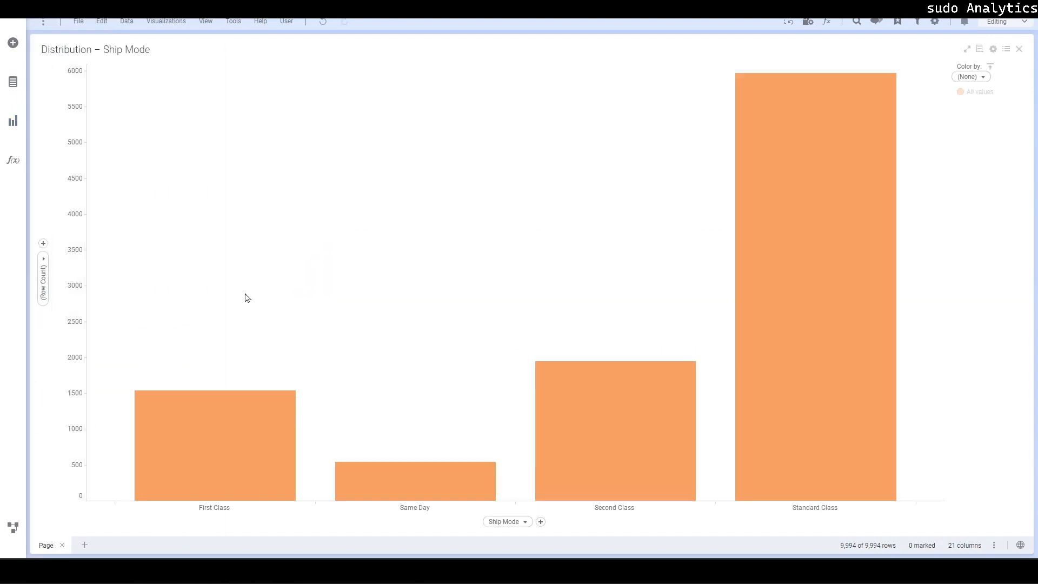
left_click(521, 522)
scroll(527, 463, "down", 2)
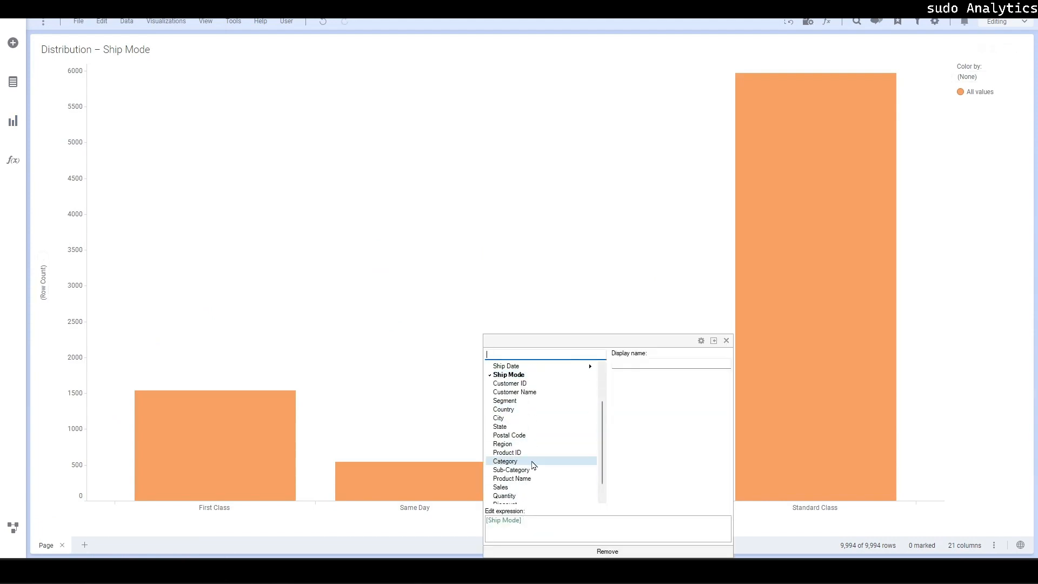
left_click(530, 471)
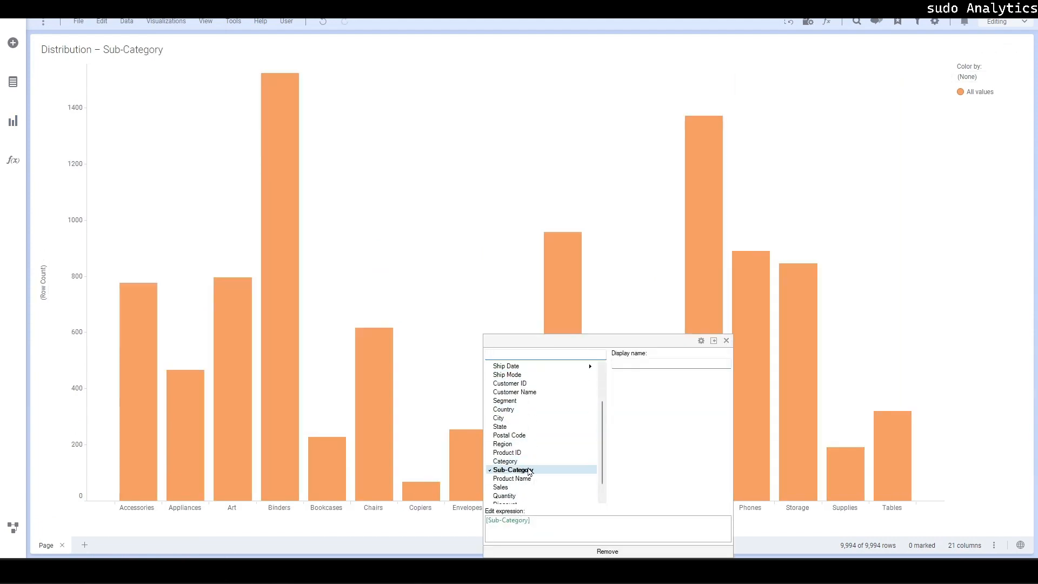
left_click(411, 301)
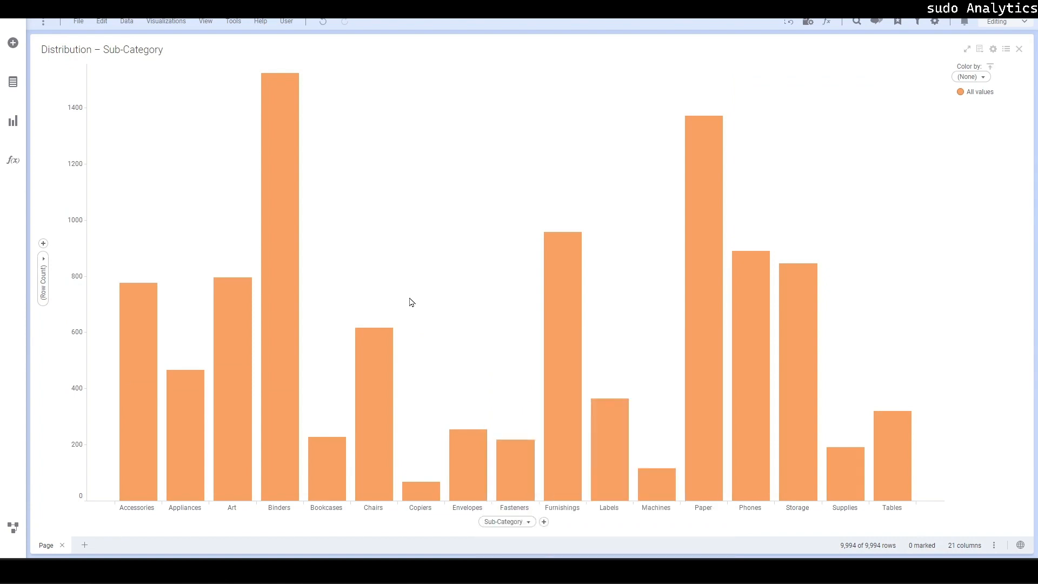
Set the bar chart's value axis to the sum of Sales and sort the bars by value.
left_click(43, 260)
scroll(81, 341, "down", 2)
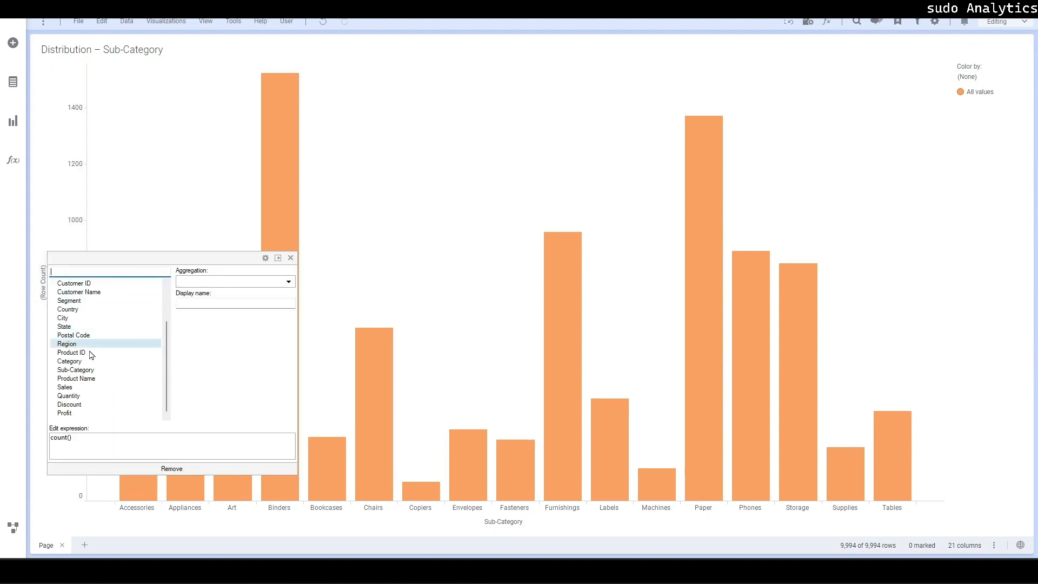
left_click(76, 388)
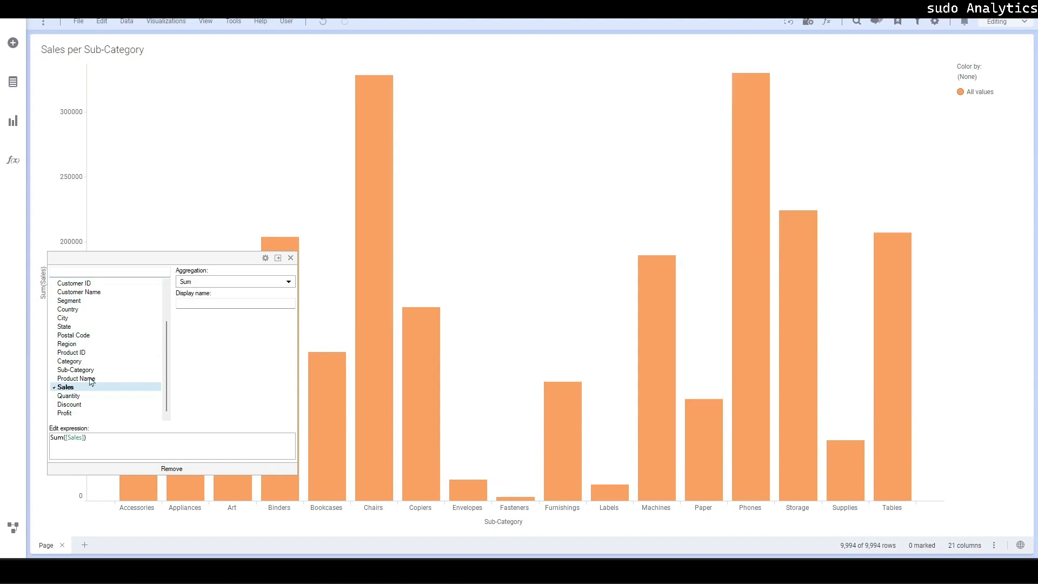
left_click(500, 264)
right_click(500, 264)
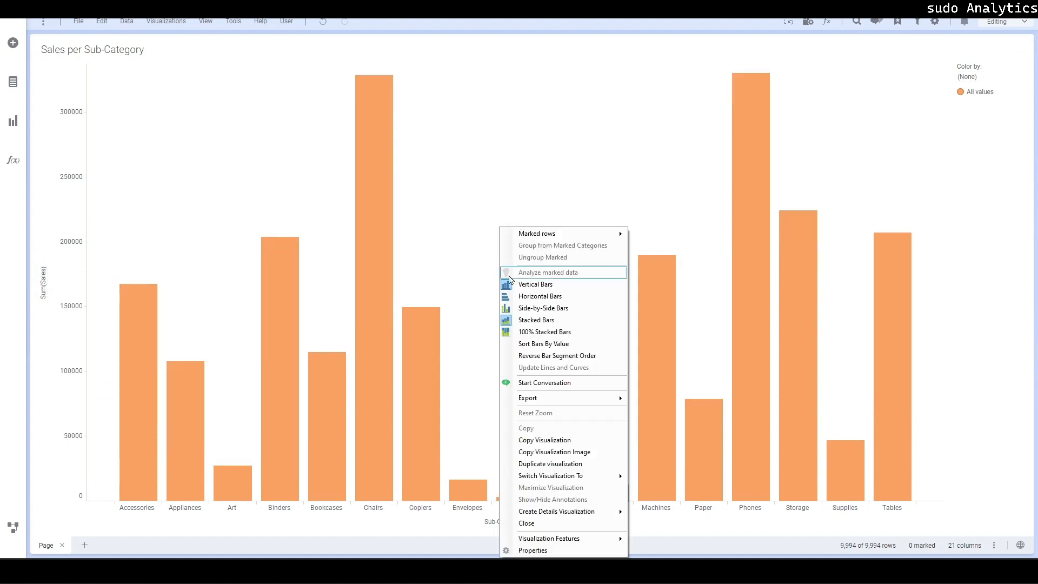
left_click(530, 344)
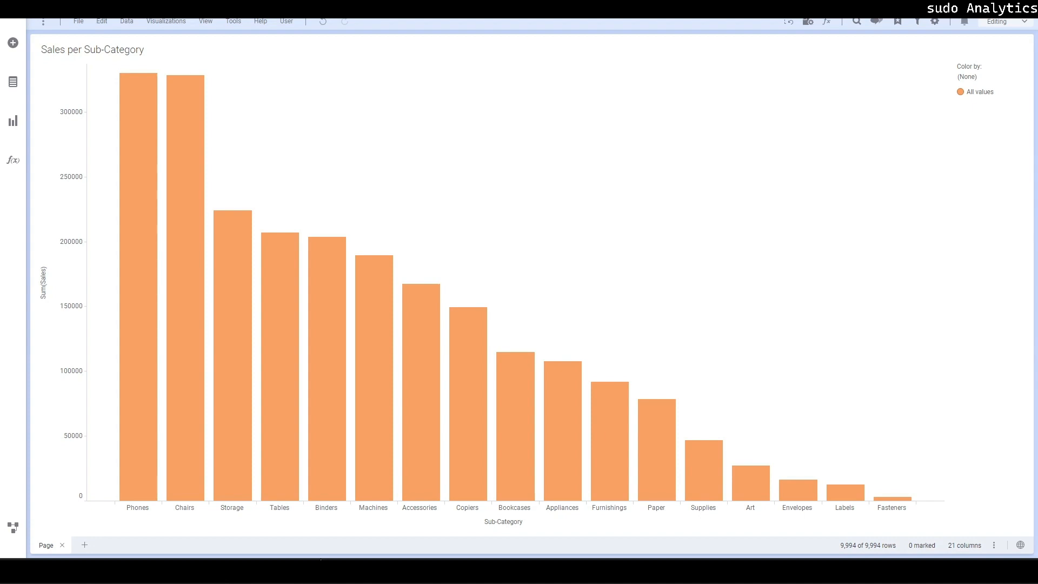
Create a KPI details visualization for the bar chart with Phones marked, and place it in a narrow column beside the chart.
right_click(573, 180)
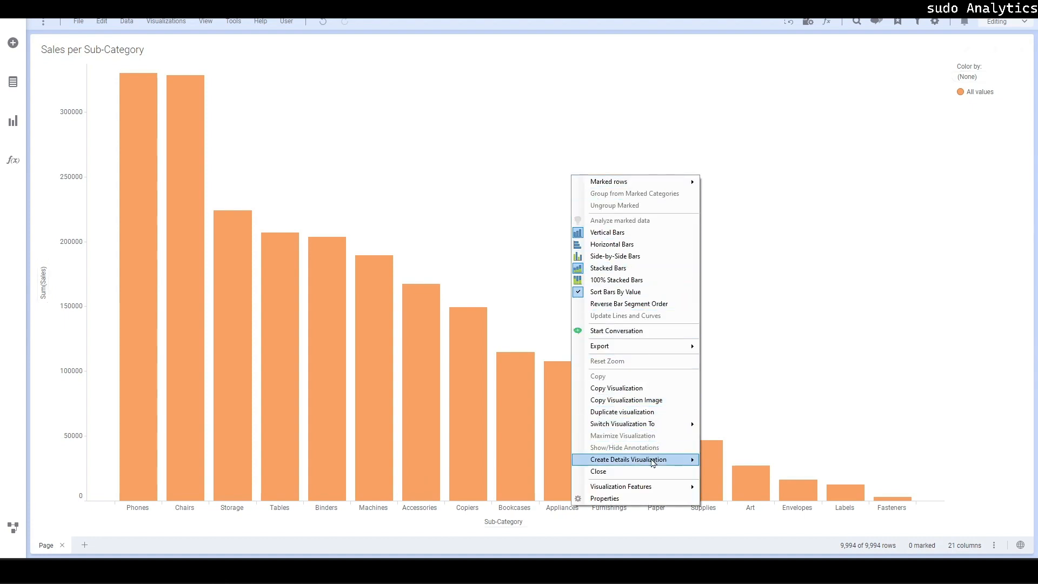
mouse_move(652, 460)
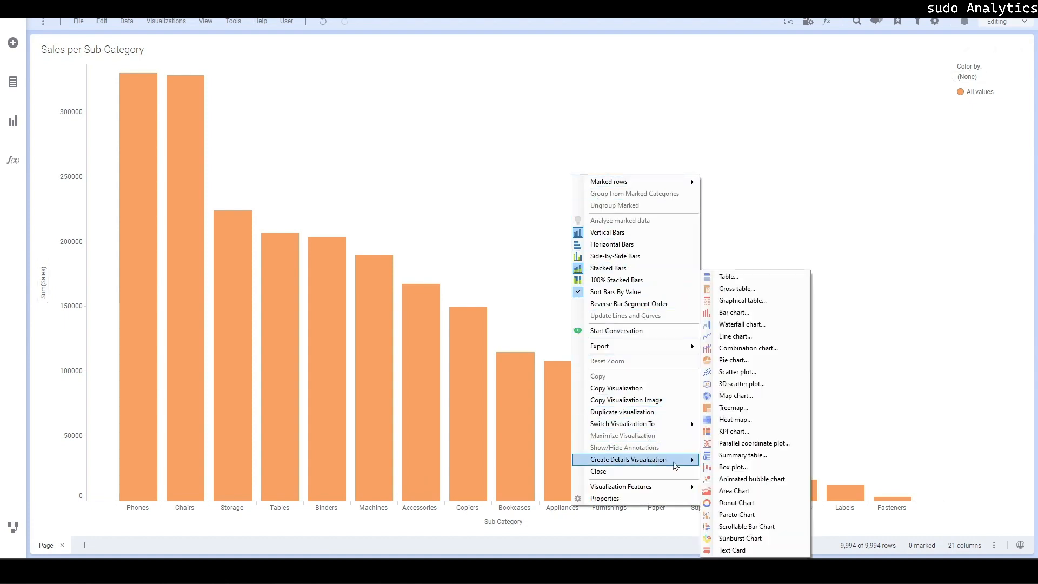
left_click(727, 431)
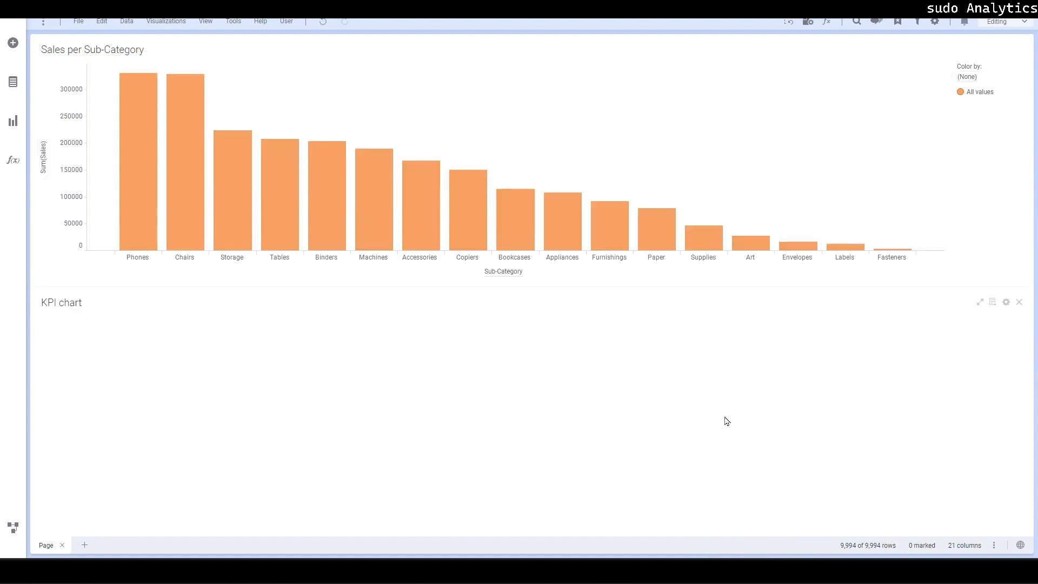
left_click(146, 187)
left_click_drag(104, 299, 995, 238)
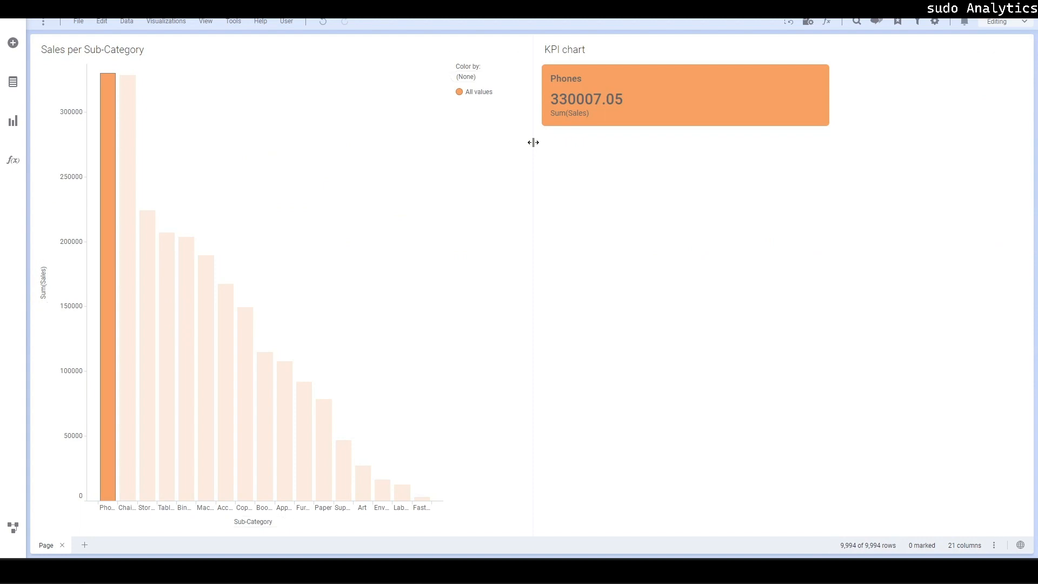
left_click_drag(532, 144, 918, 175)
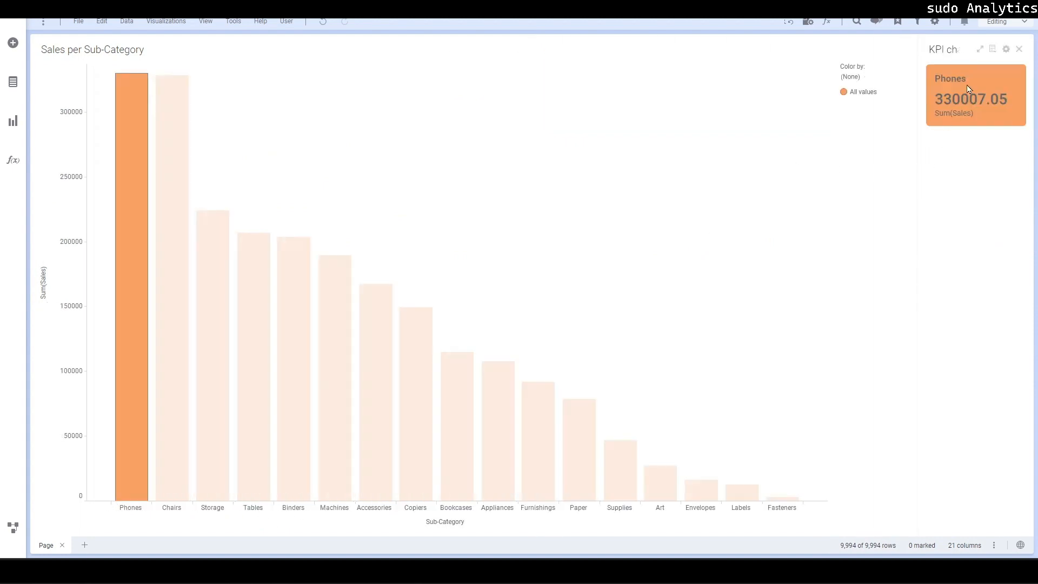
Remove Sub-Category from the KPI's tile-by setting.
right_click(968, 88)
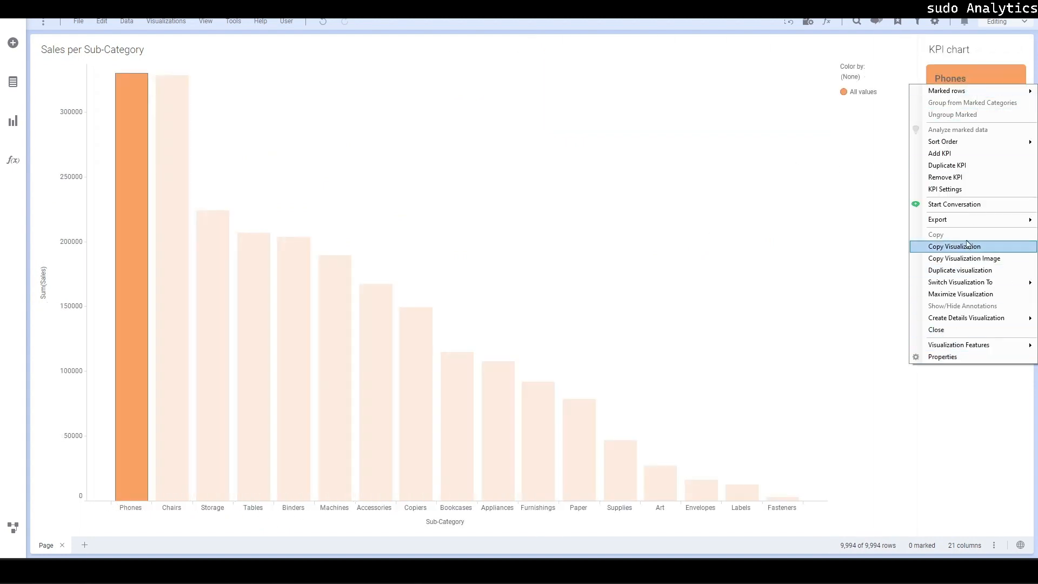
left_click(968, 189)
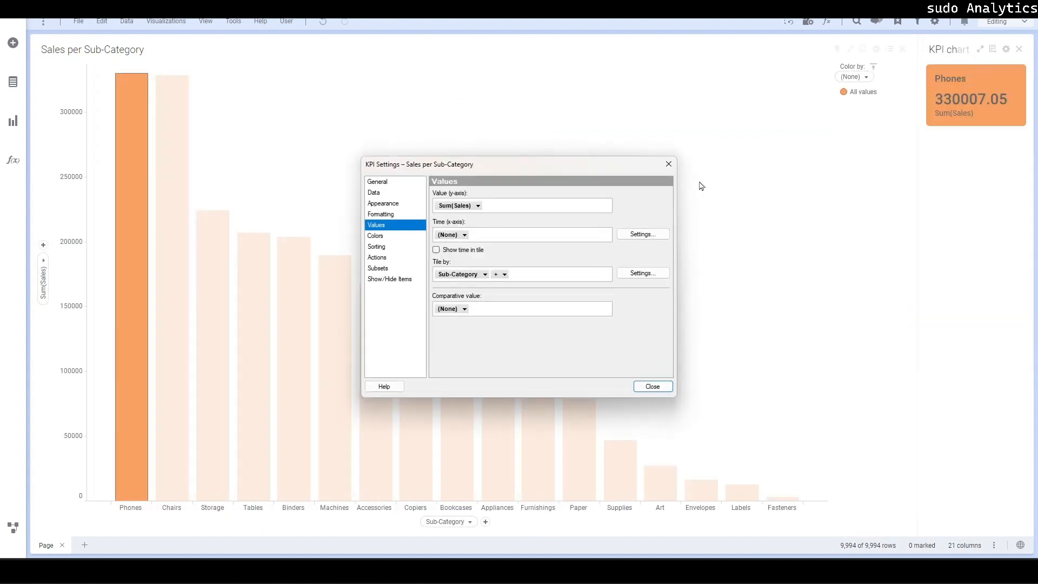
left_click(485, 274)
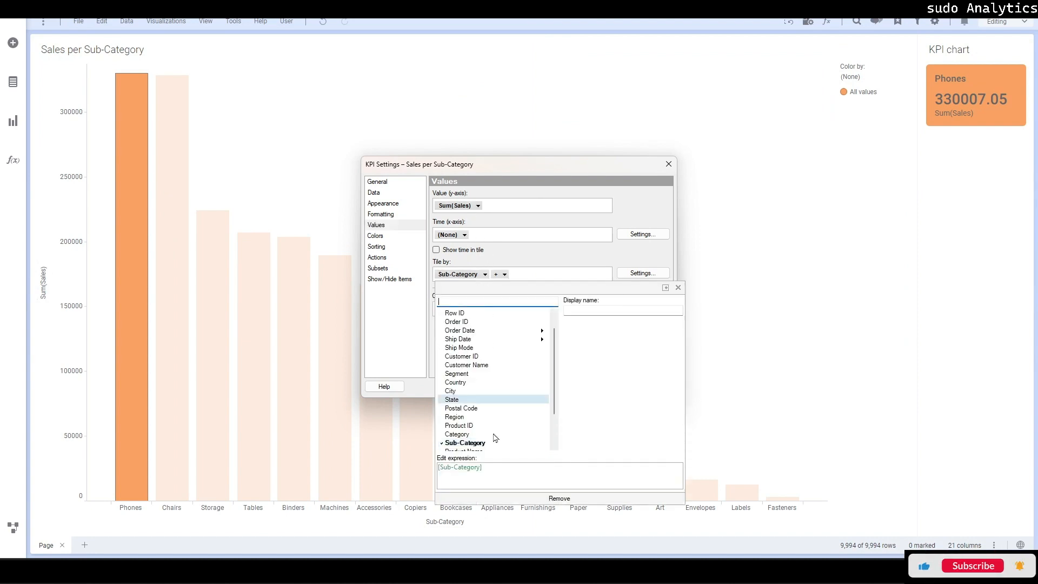
left_click(563, 500)
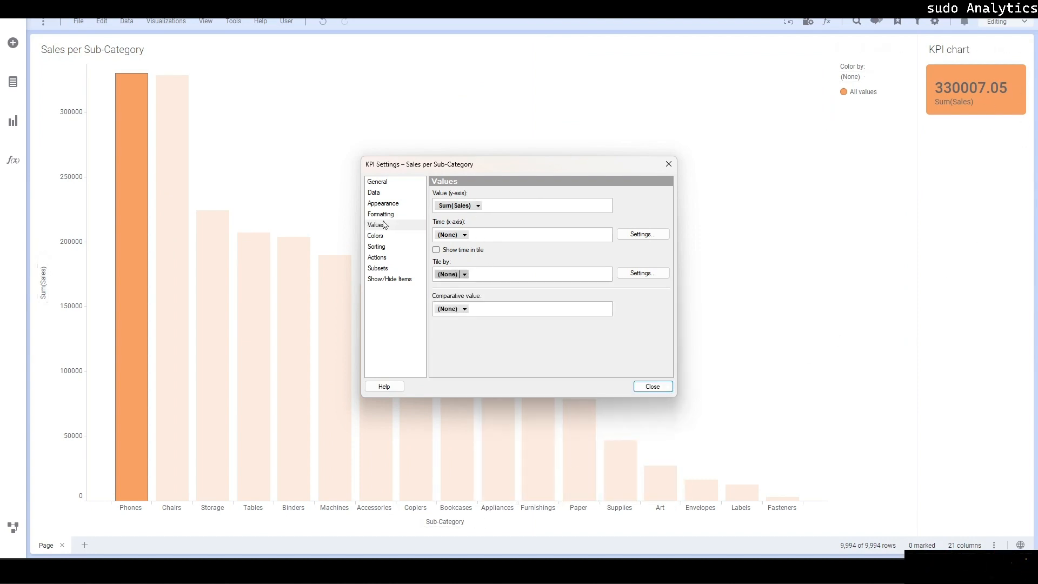
Set the KPI to show all data when no items are marked, and clear the marking in the bar chart.
left_click(374, 192)
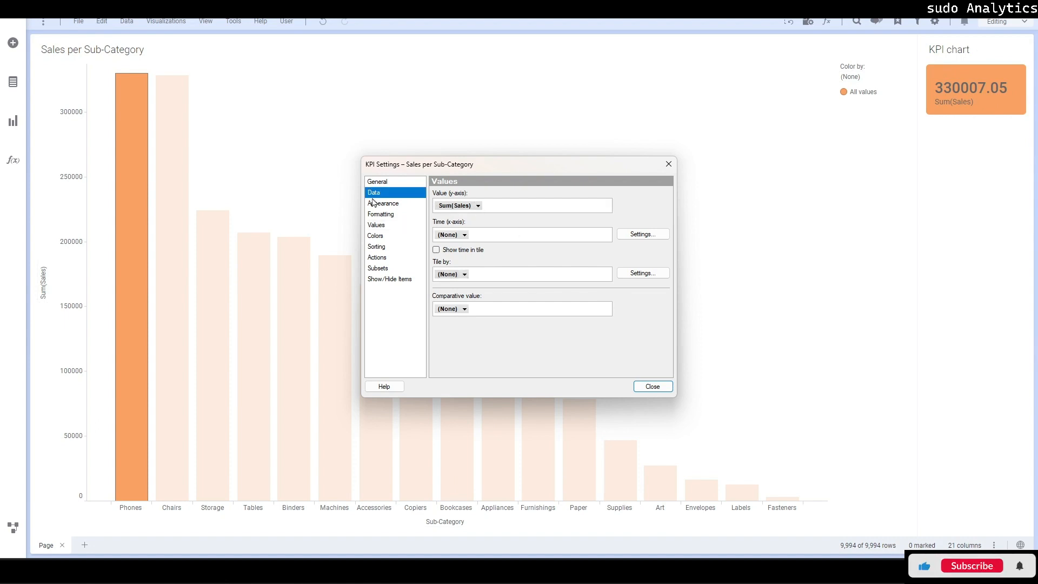
left_click(465, 350)
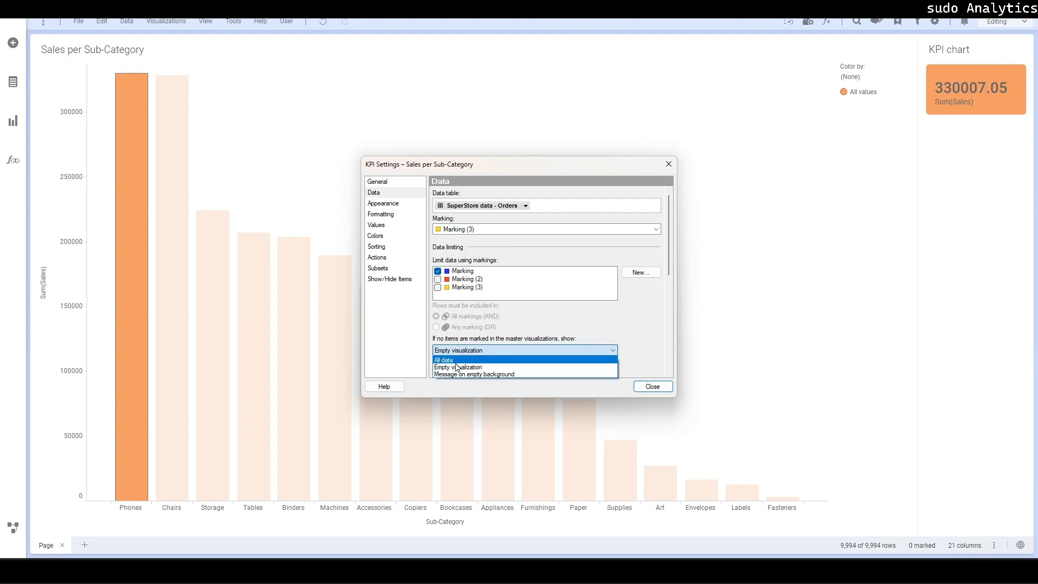
left_click(456, 361)
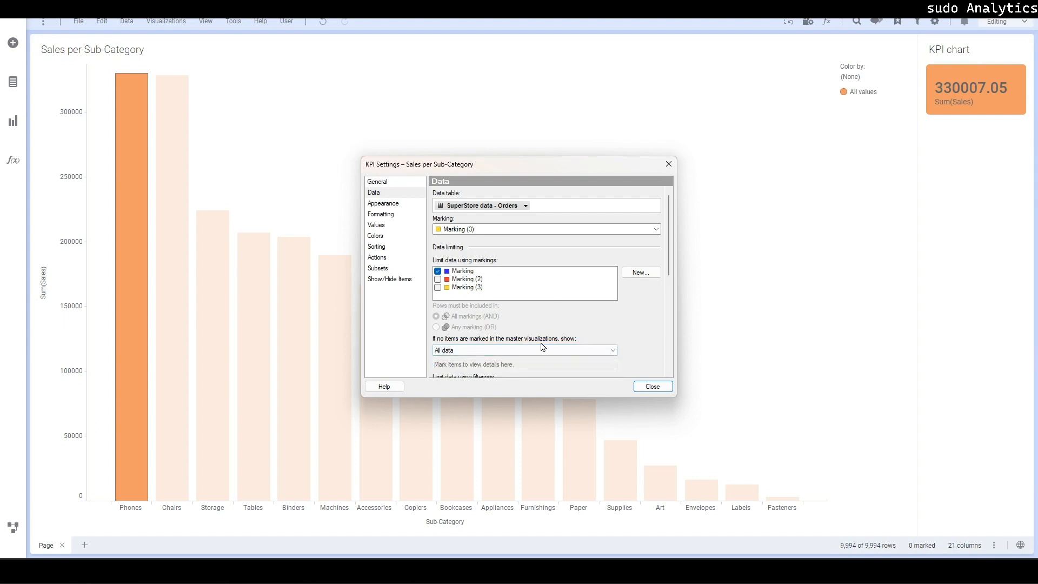
left_click(240, 151)
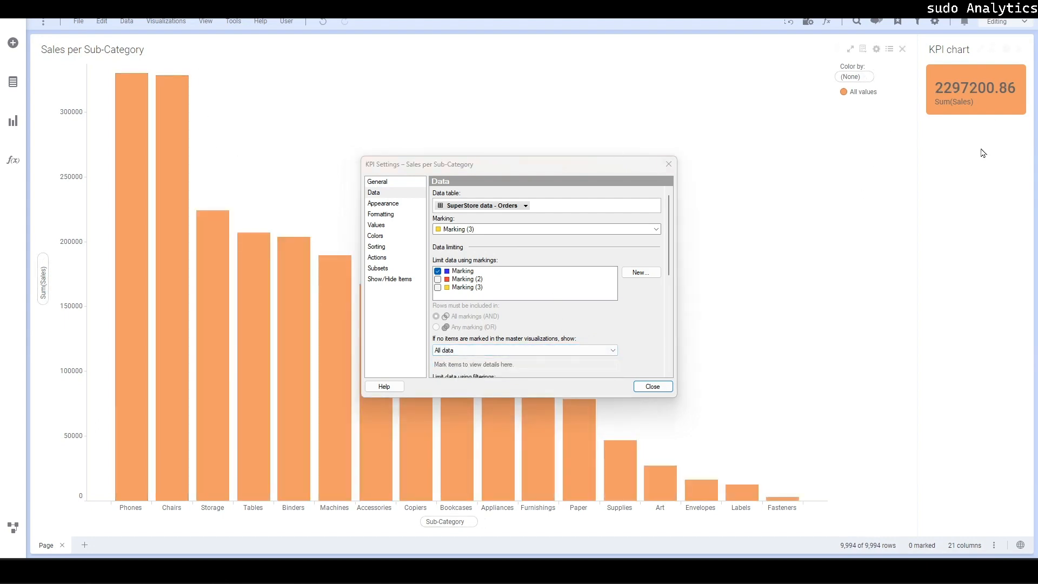
Format the KPI's Sum(Sales) value as currency with the short number format and close its settings.
left_click(381, 215)
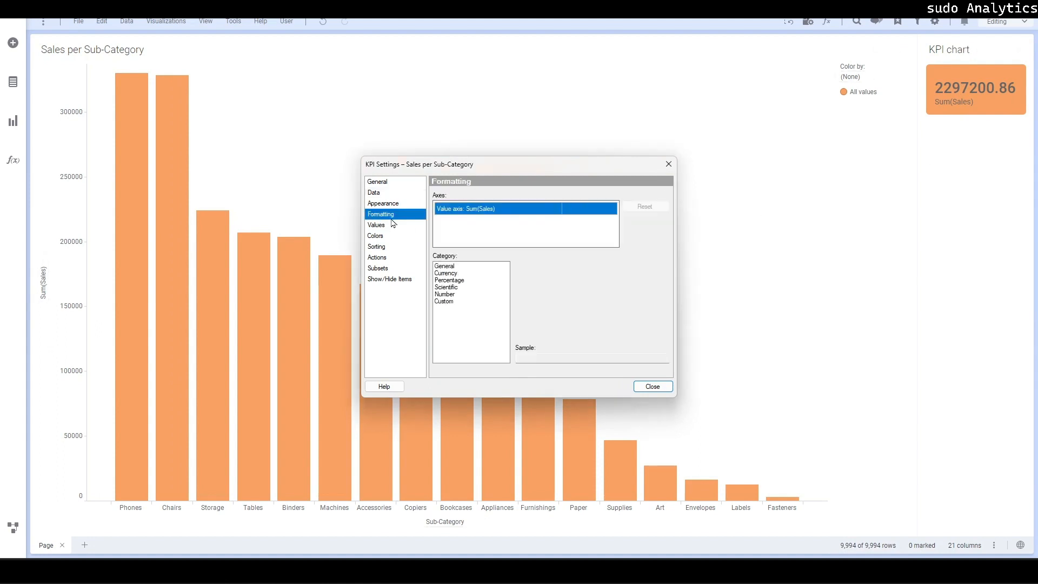
left_click(448, 273)
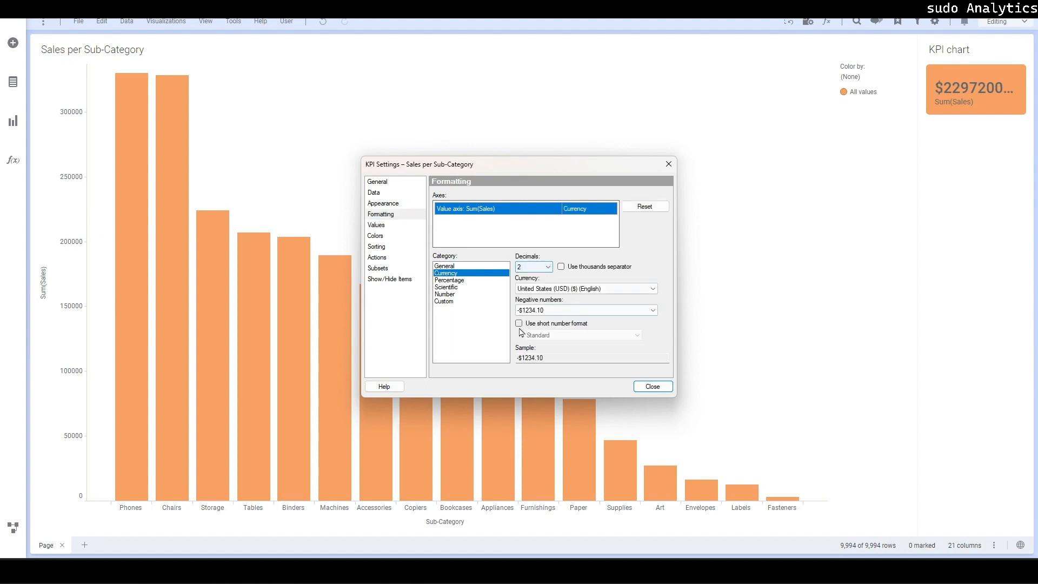
left_click(519, 325)
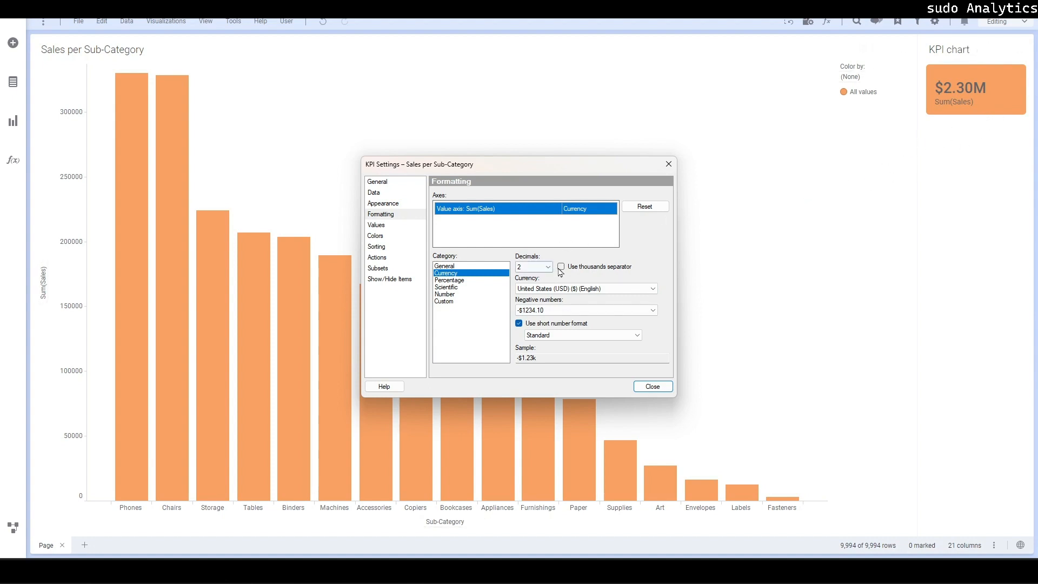
left_click(654, 387)
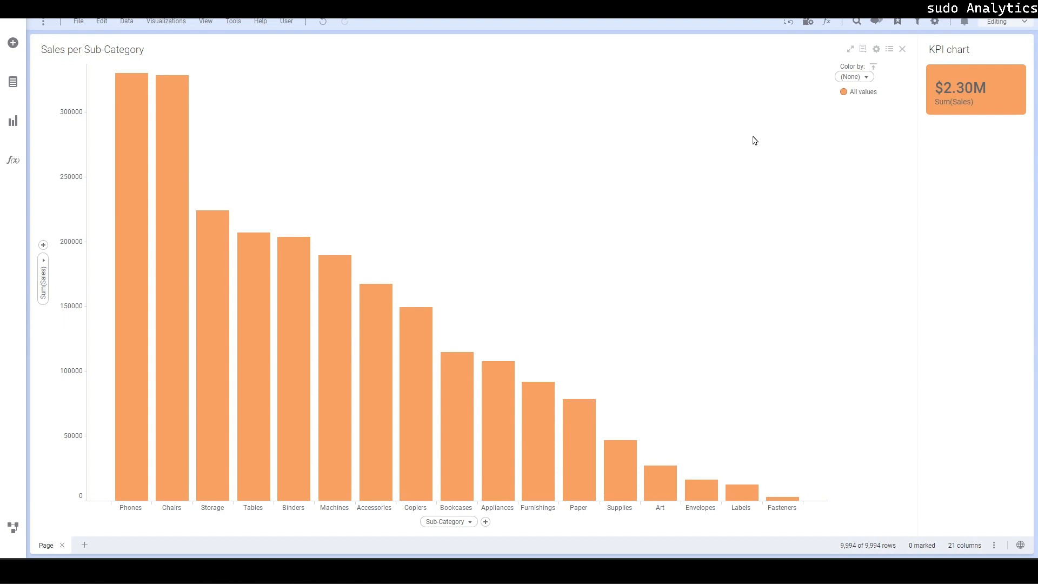
Hide the legend of the Sales per Sub-Category bar chart.
left_click(889, 49)
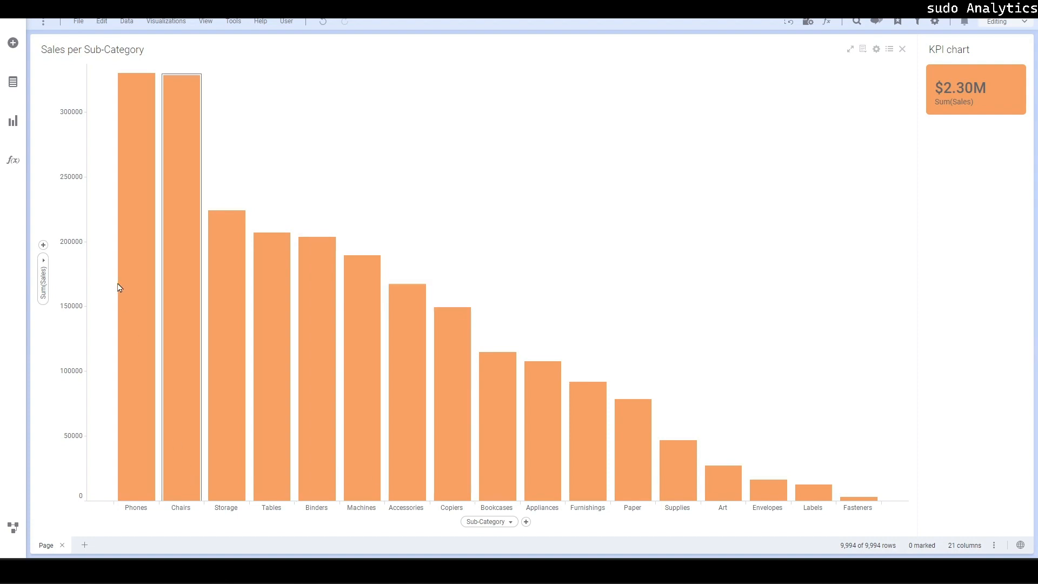
Check cumulative sales in the KPI by marking Phones, Chairs, Storage, Tables and Binders one after another, unmarking Binders, and clearing the marking.
mouse_move(125, 279)
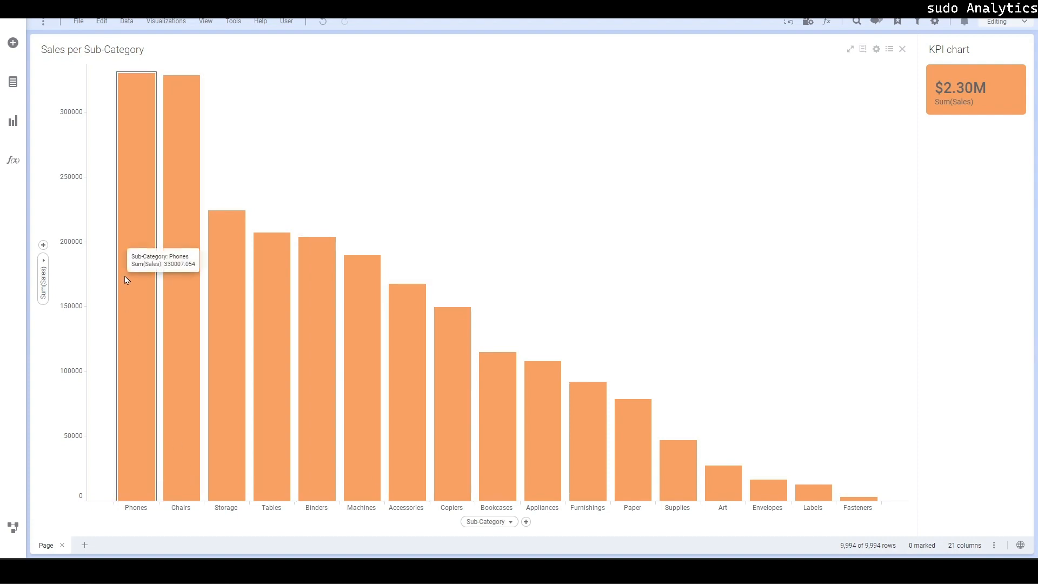
left_click(125, 280)
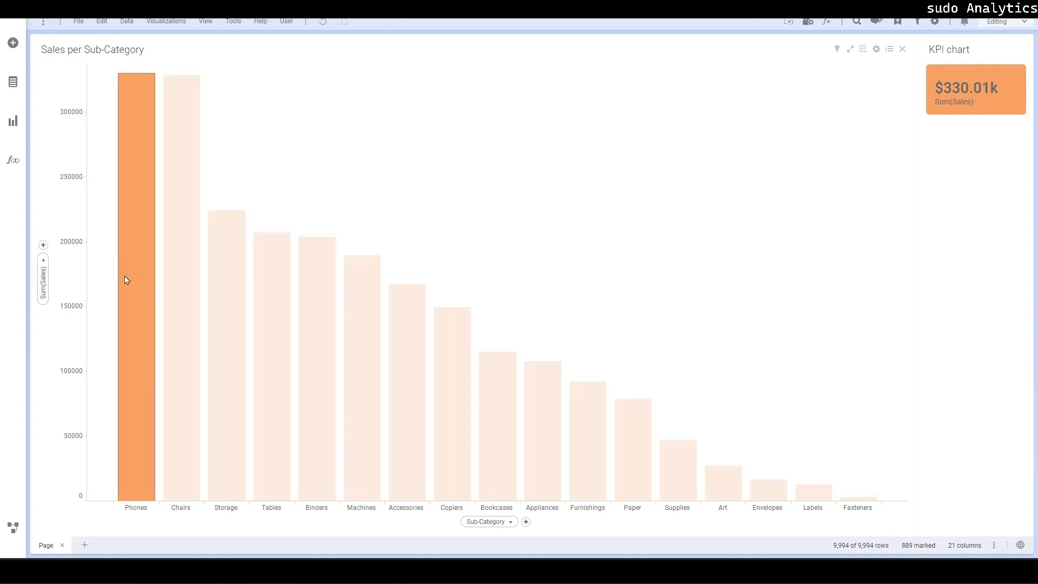
left_click(167, 267, "ctrl")
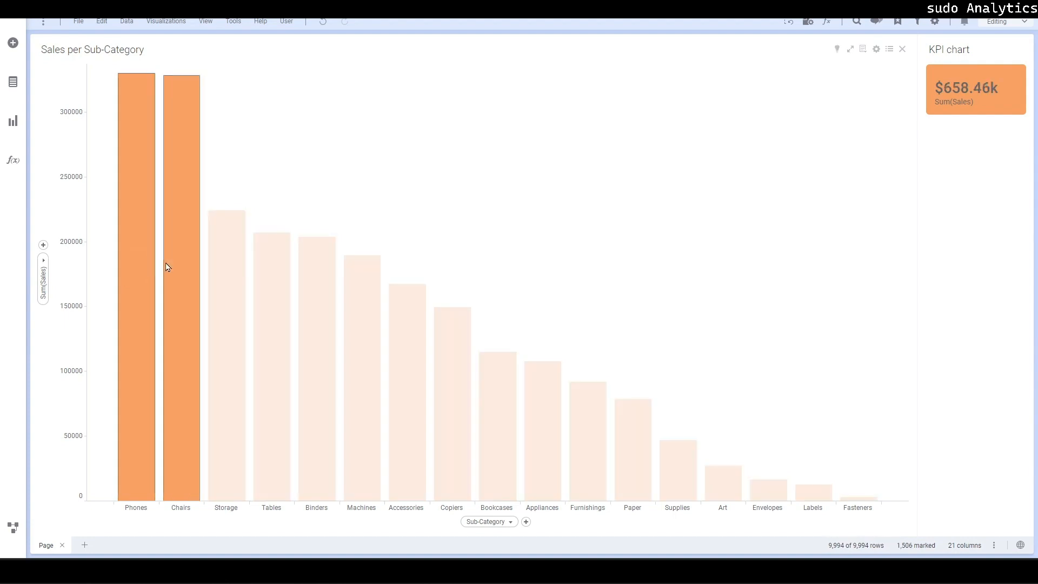
left_click(223, 297, "ctrl")
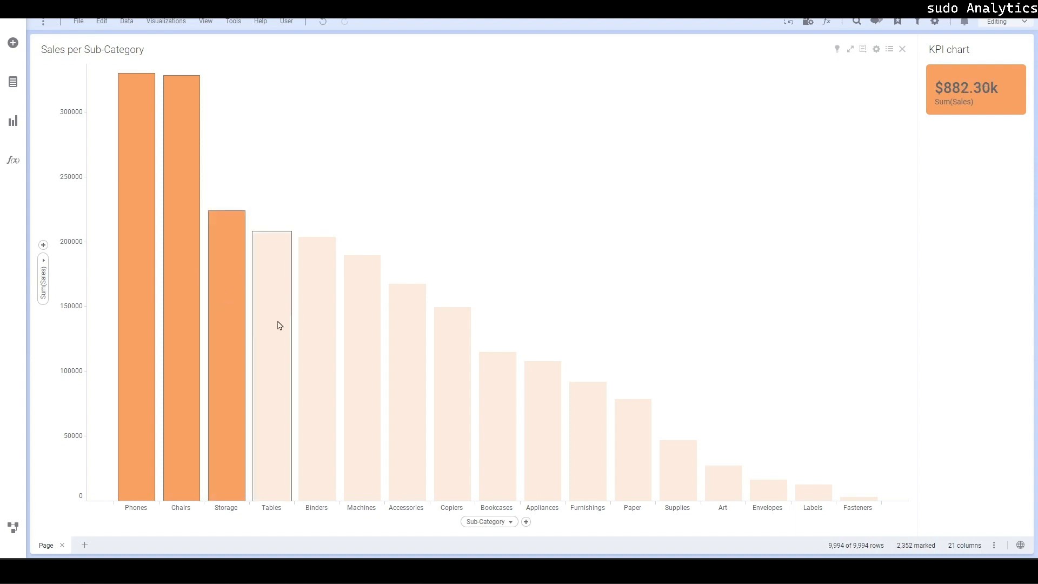
mouse_move(278, 324)
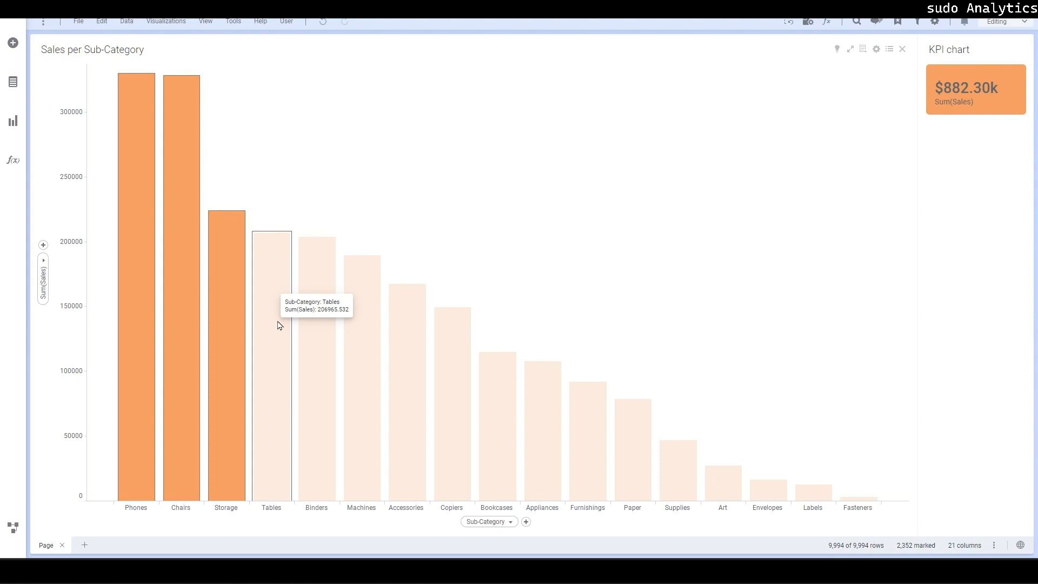
left_click(279, 325, "ctrl")
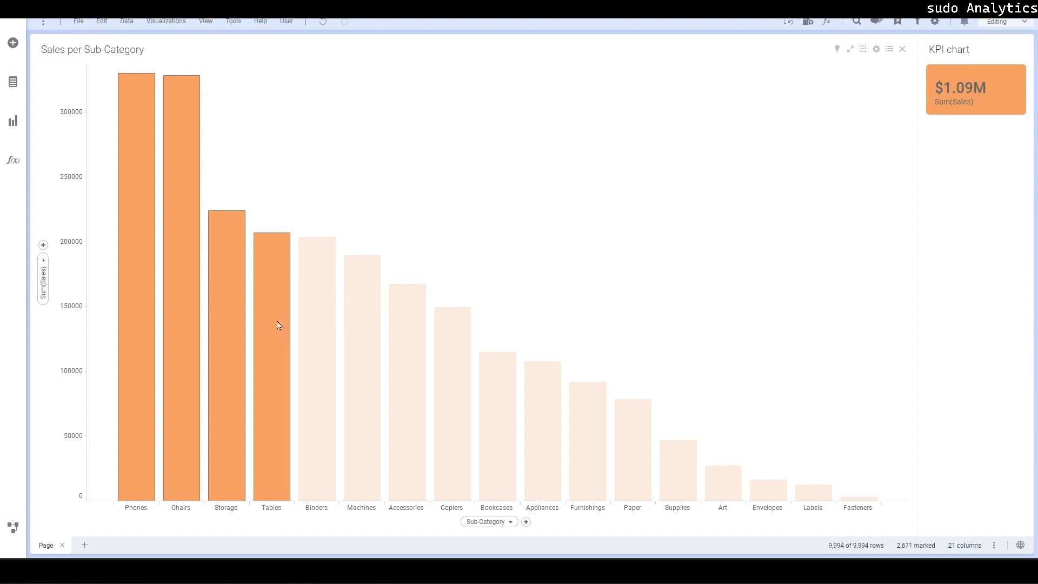
left_click(301, 343, "ctrl")
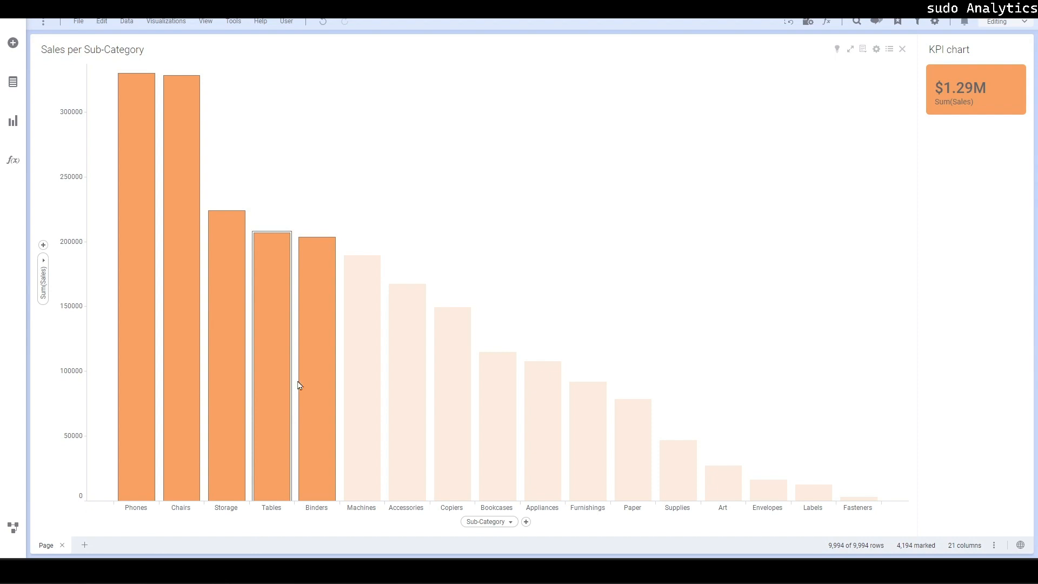
left_click(318, 398, "ctrl")
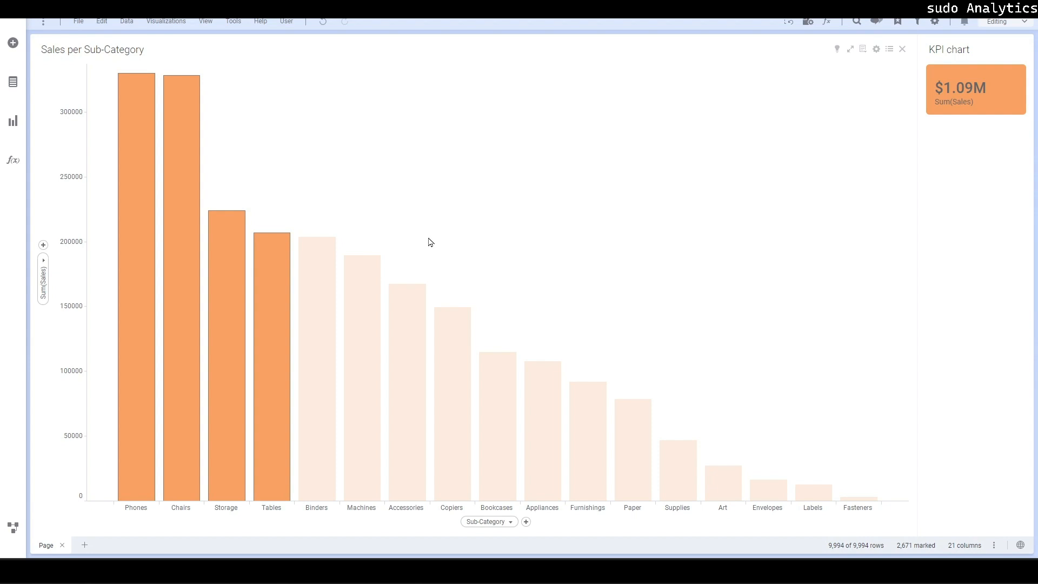
left_click(429, 241)
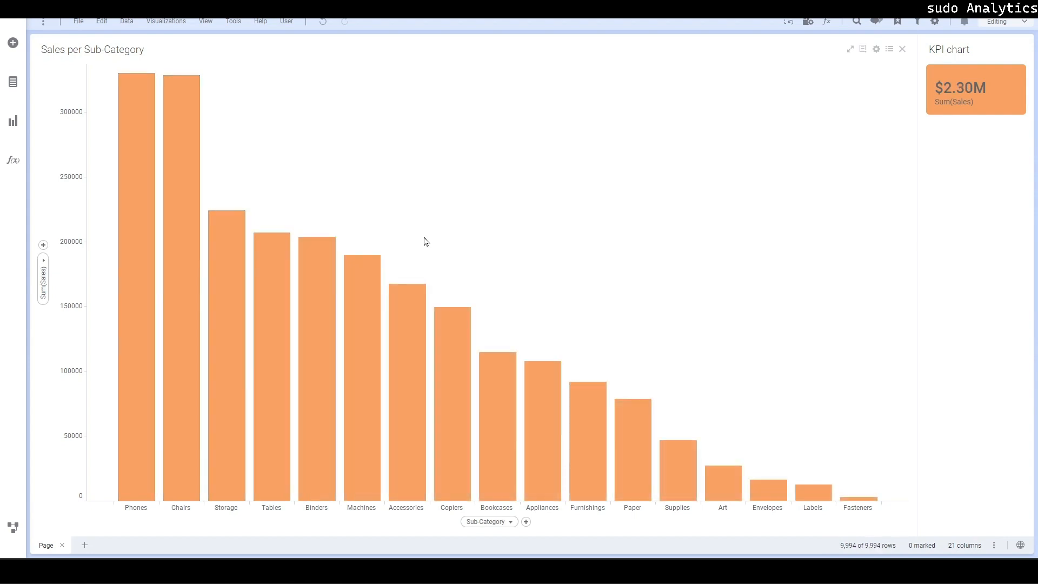
Duplicate the Sales per Sub-Category bar chart on the page.
right_click(425, 237)
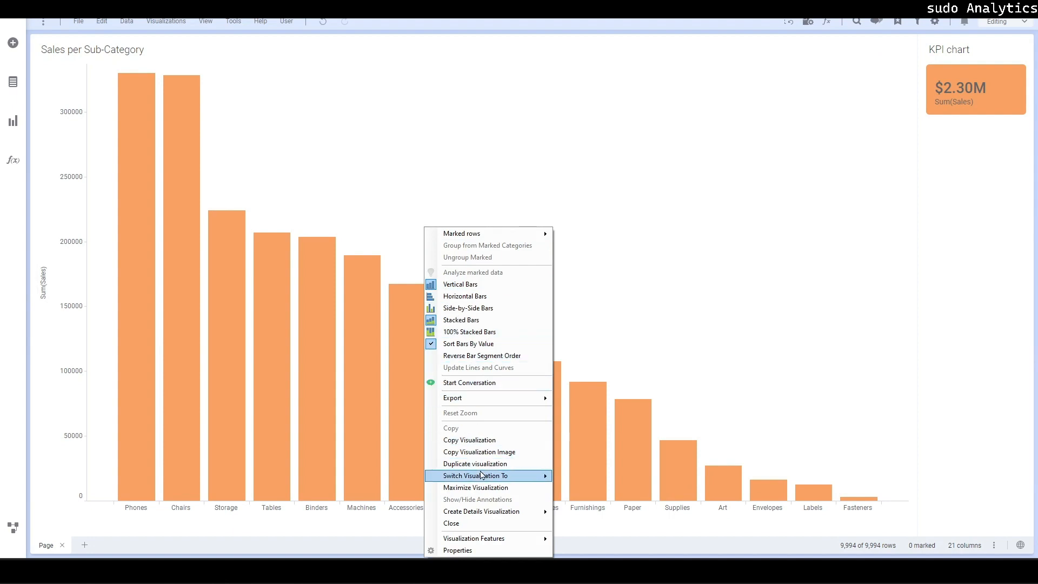
mouse_move(482, 476)
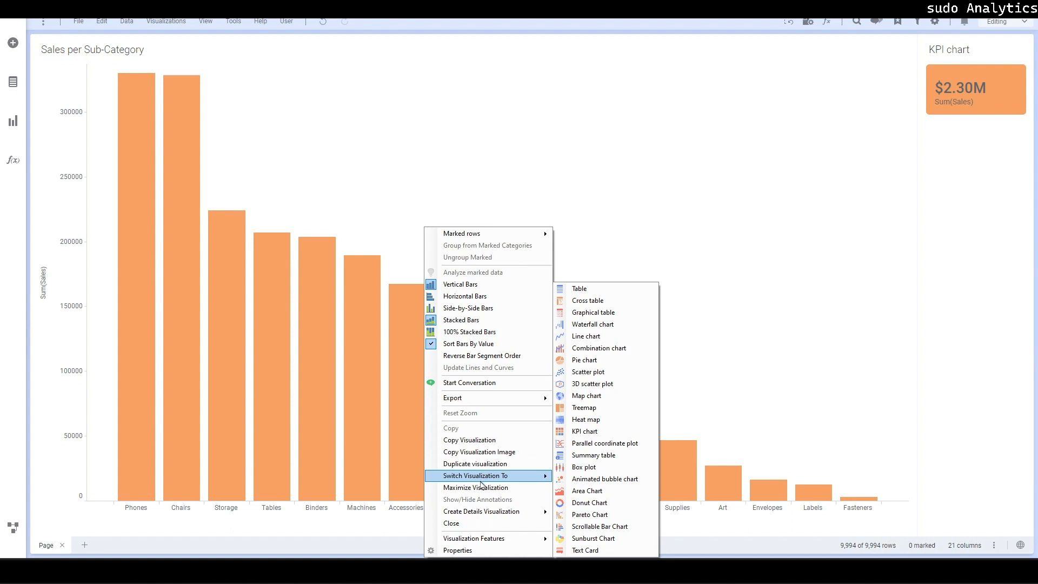
left_click(483, 464)
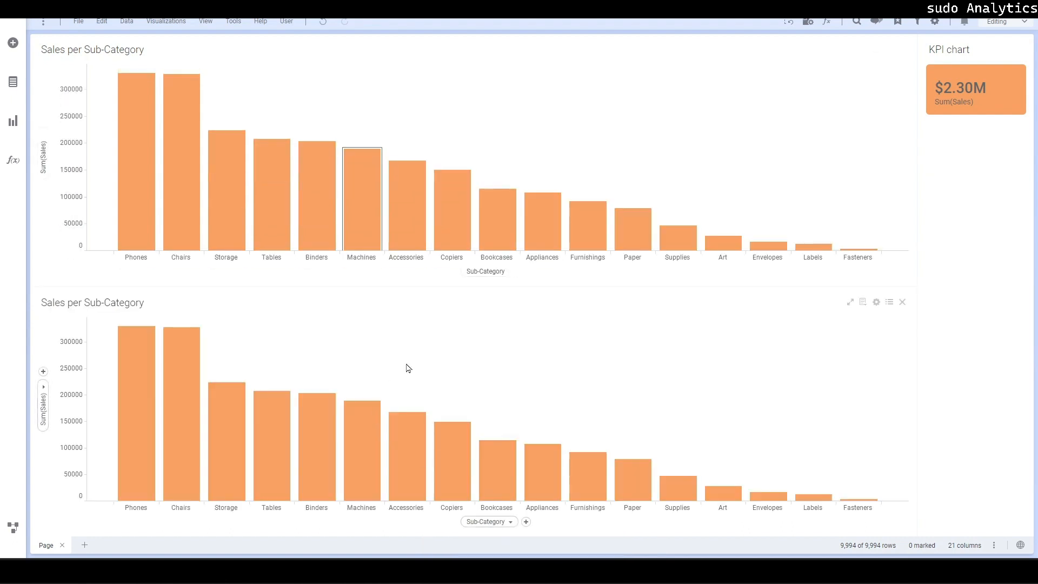
Switch the upper Sales per Sub-Category chart to a combination chart.
right_click(408, 302)
right_click(511, 104)
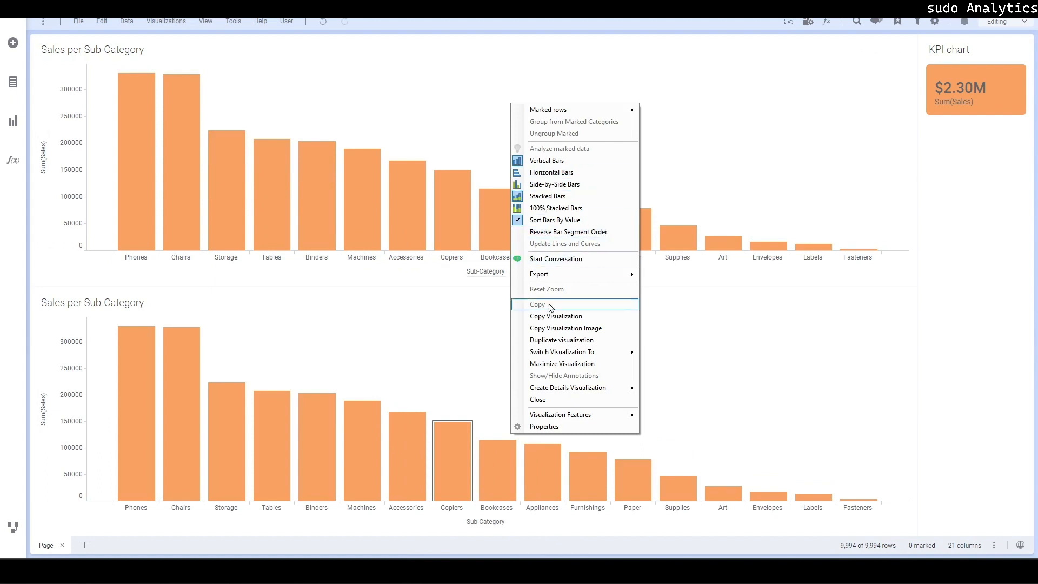
mouse_move(622, 354)
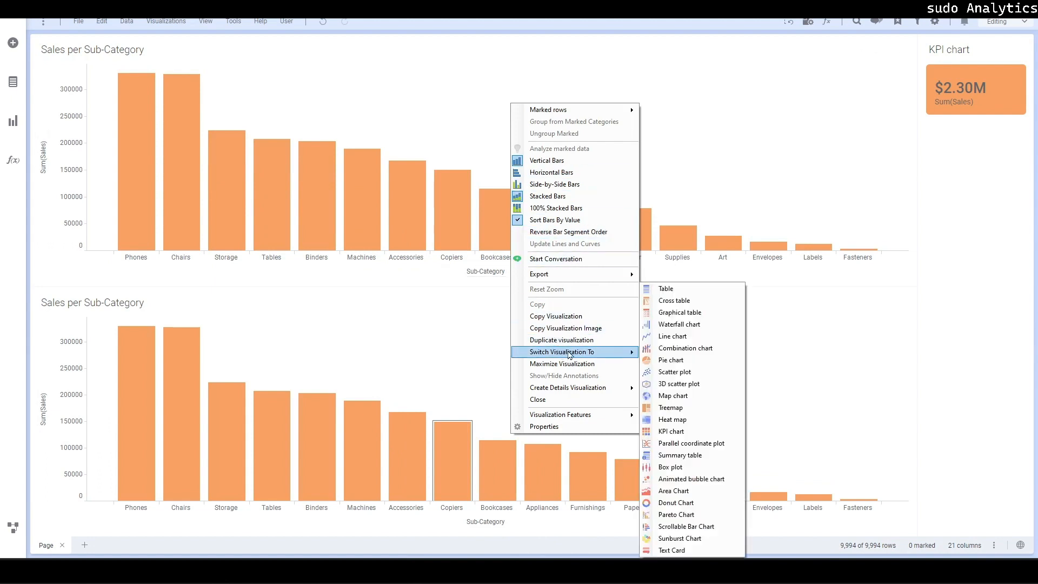
left_click(664, 348)
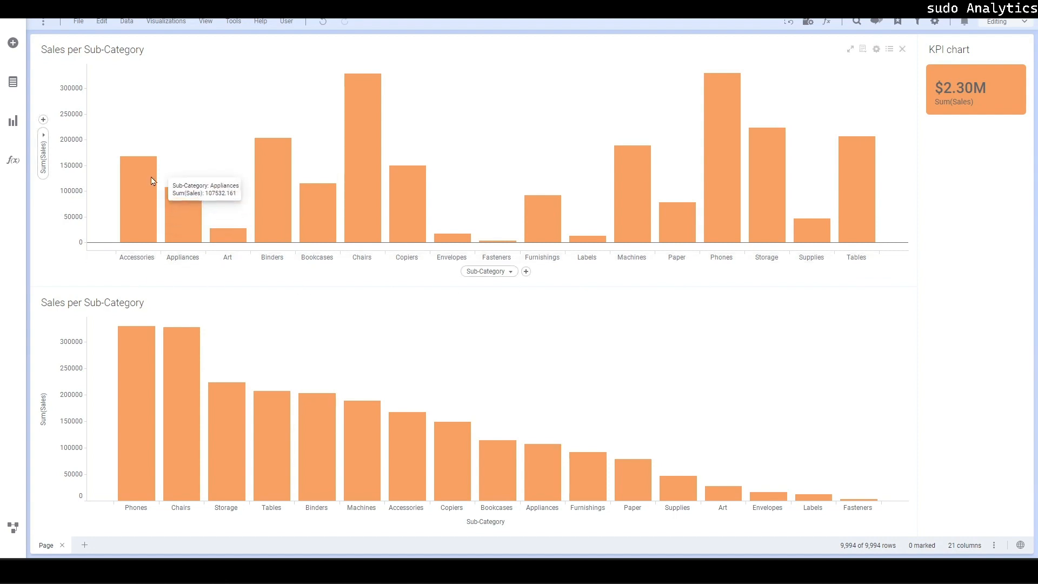
Examine the combination chart's appearance properties for x-axis sorting options and close them.
right_click(232, 111)
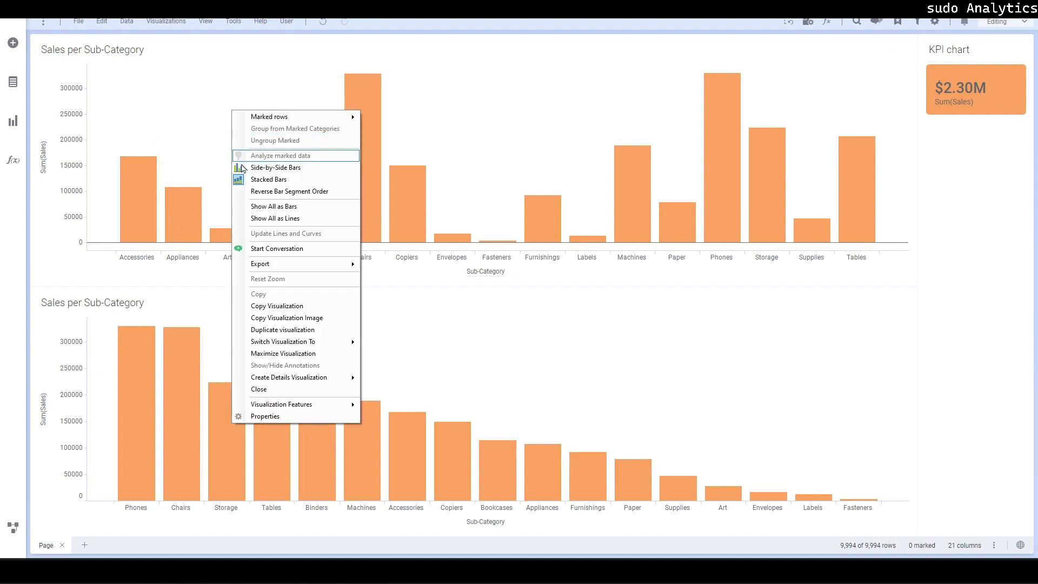
left_click(286, 417)
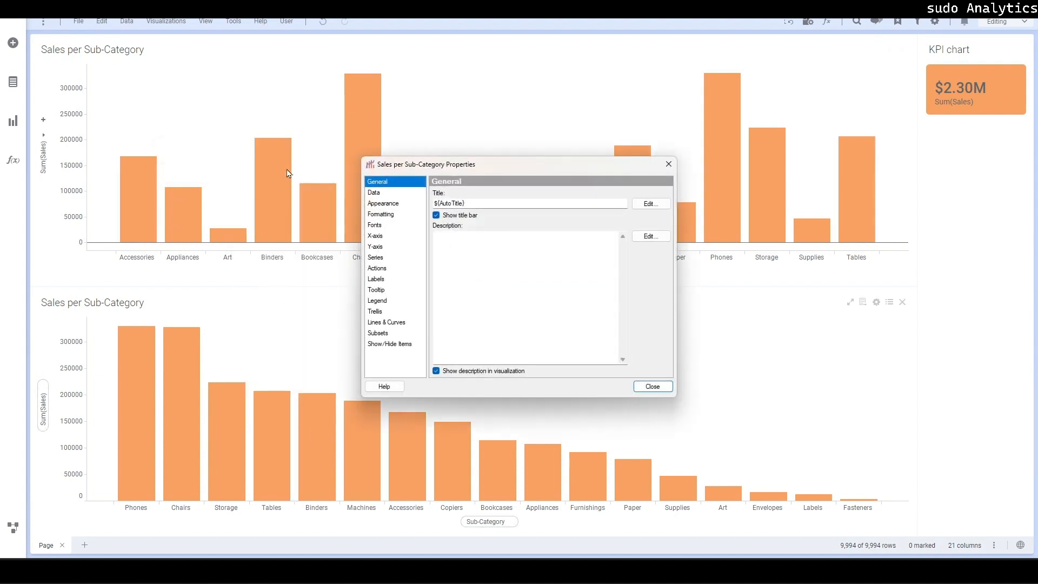
left_click(386, 204)
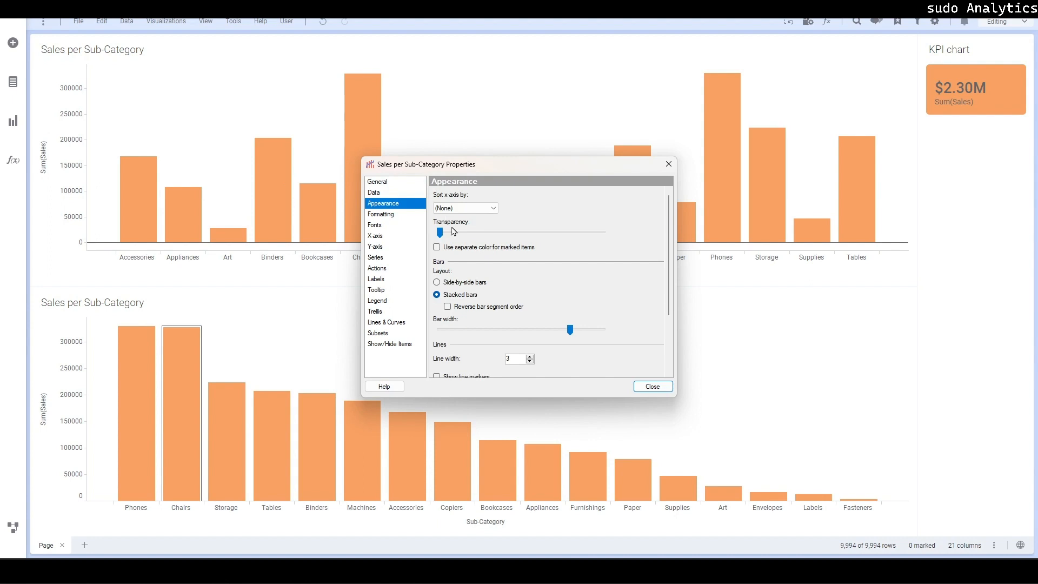
scroll(468, 271, "down", 3)
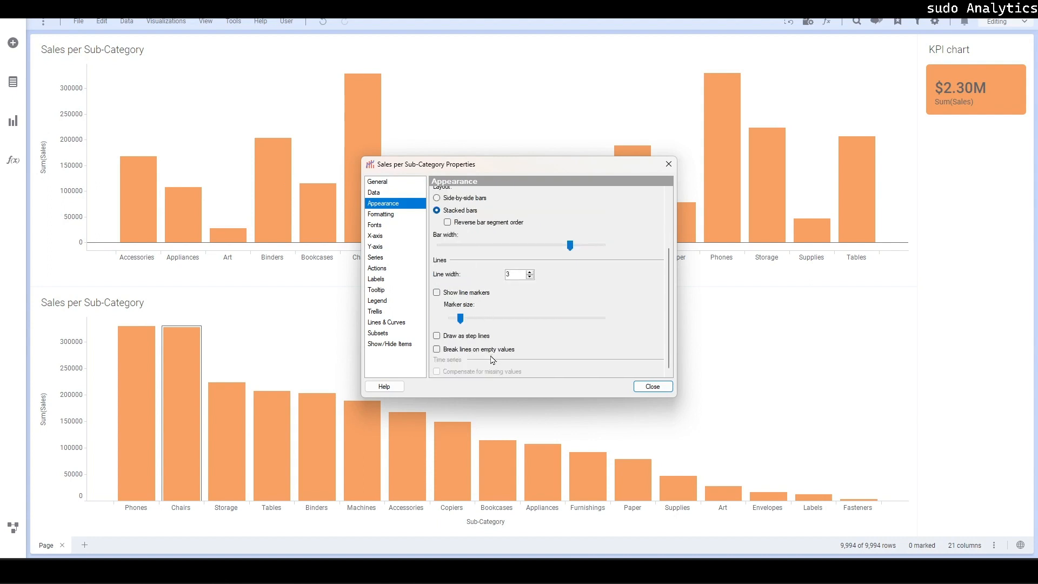
left_click(669, 164)
Insert a calculated column from the column properties and begin its expression with DenseRank(Sum([Sales]).
left_click(126, 21)
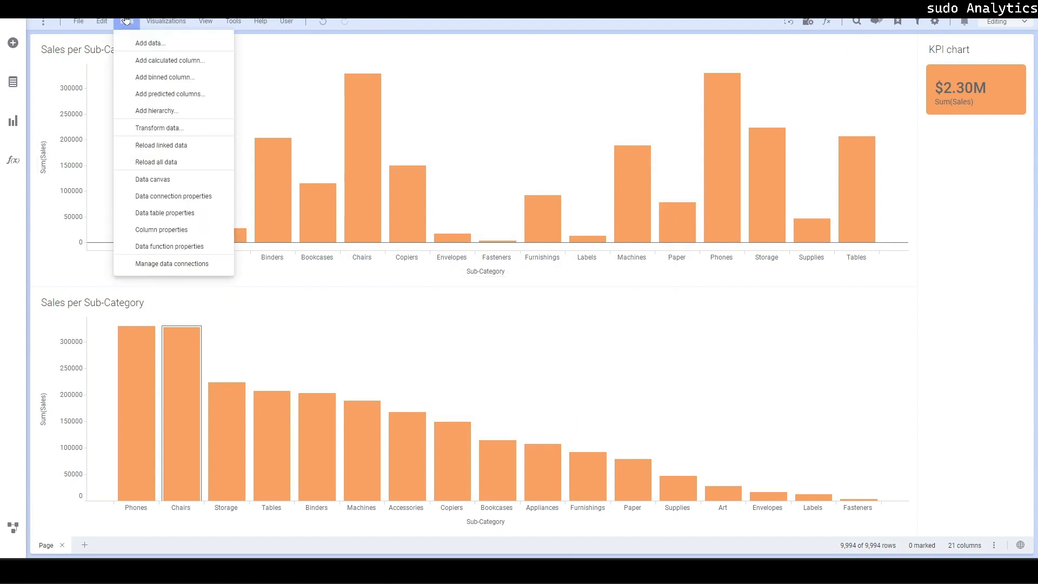
left_click(162, 230)
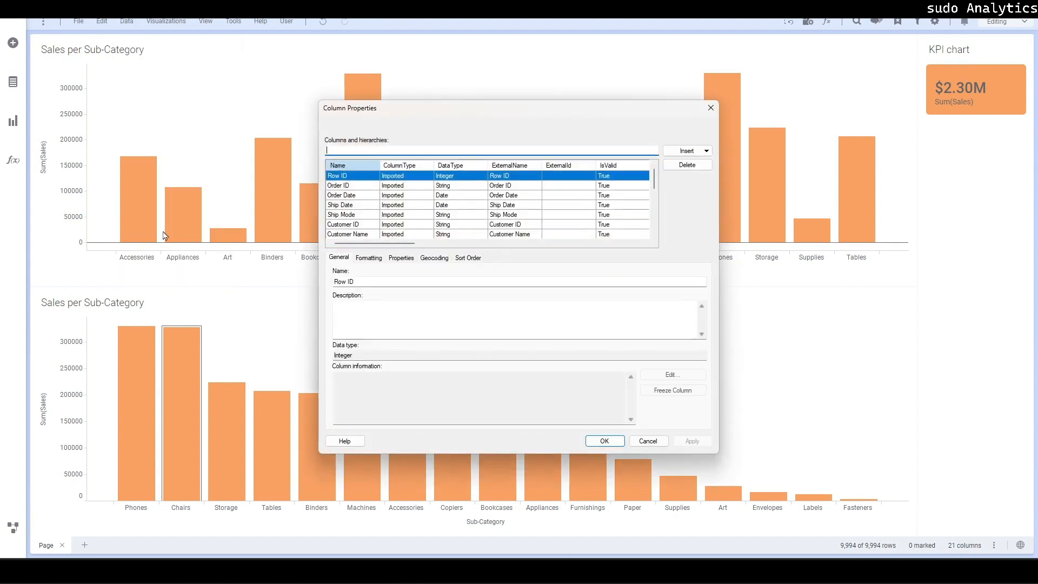
left_click(706, 151)
left_click(700, 166)
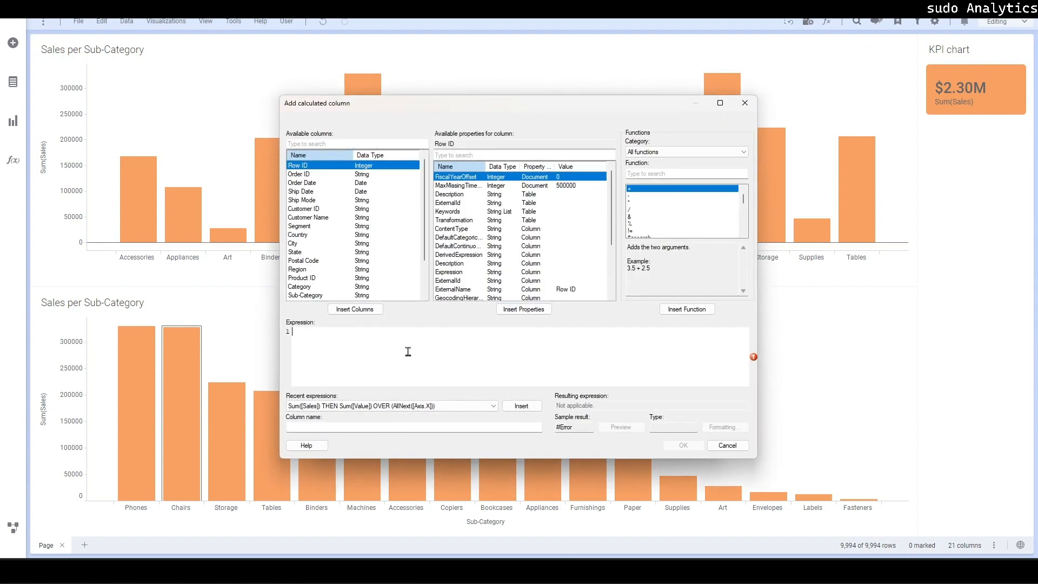
left_click(409, 351)
type("Dens")
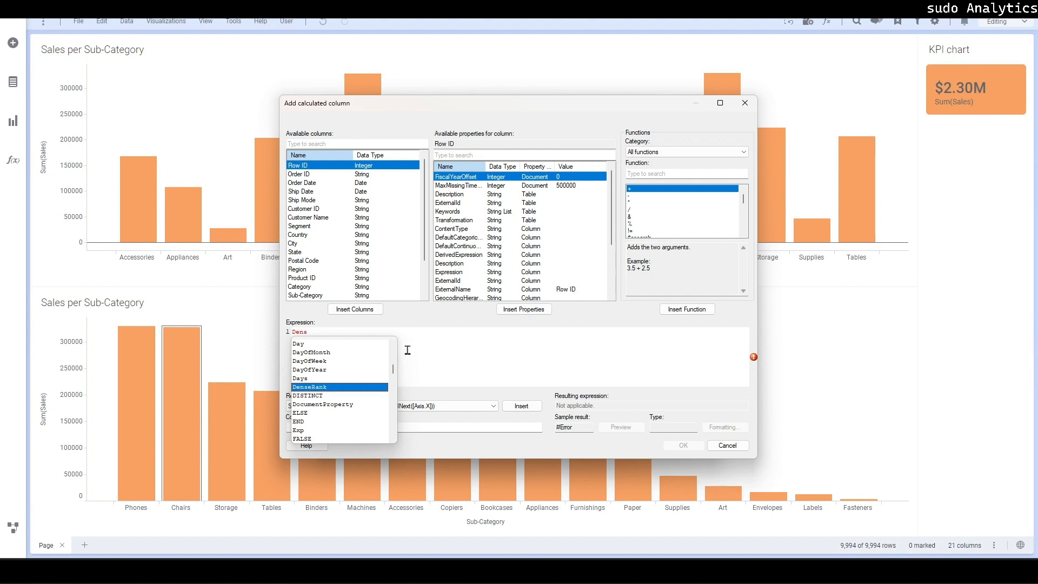
key("Return")
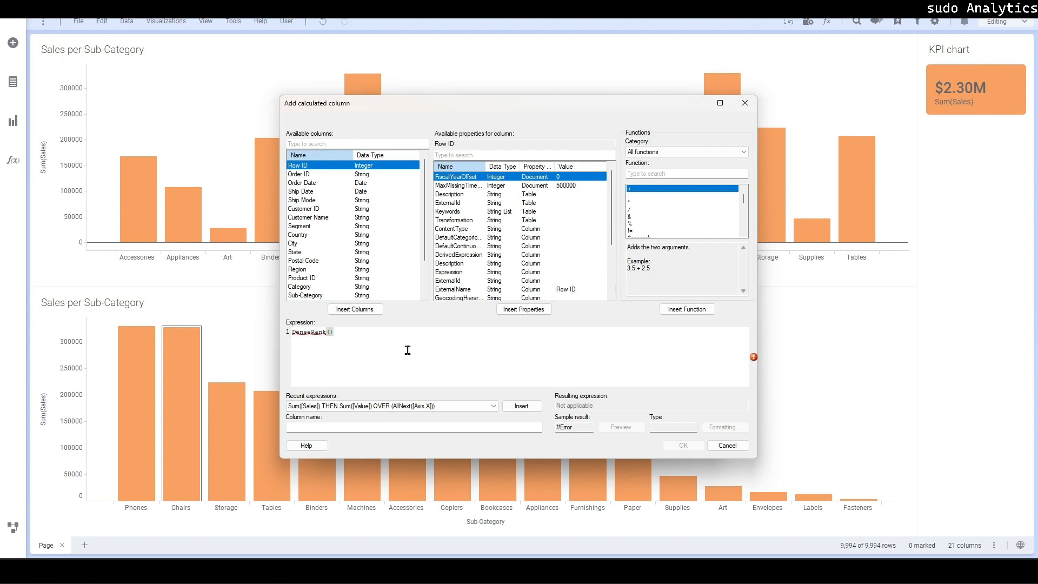
type("Sum")
key("Return")
type("[Sales]")
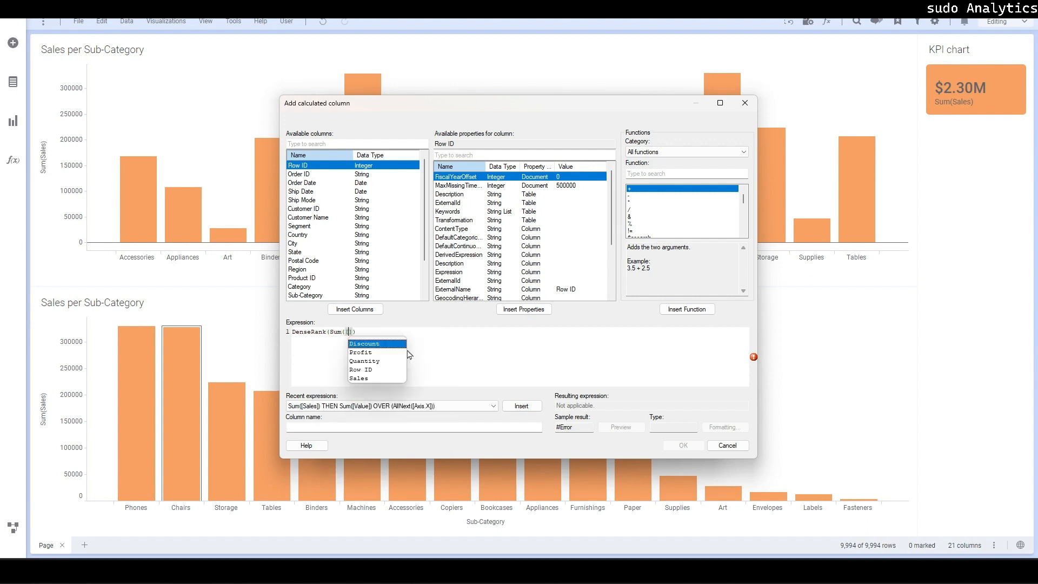
key("Return")
key("Right")
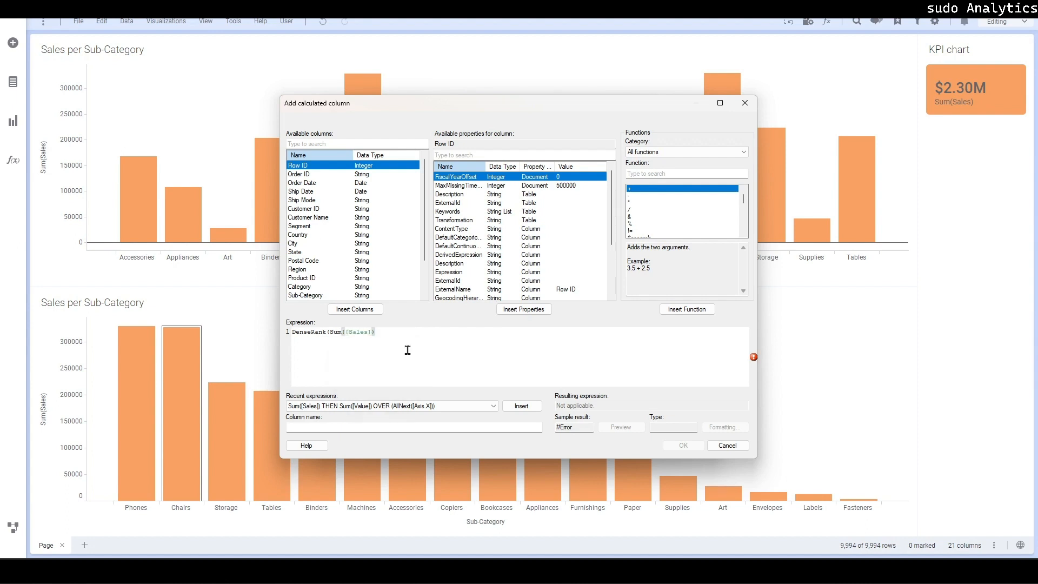
Complete the expression as DenseRank(Sum([Sales]) over [Sub-Category],'desc') and preview its first 100 rows.
type("overc")
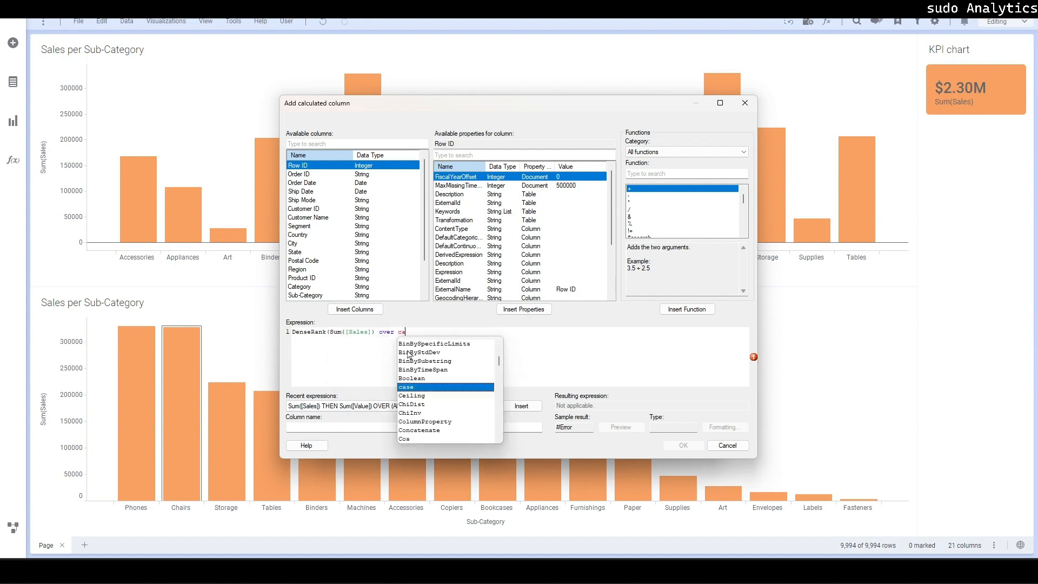
key("BackSpace")
type("[s")
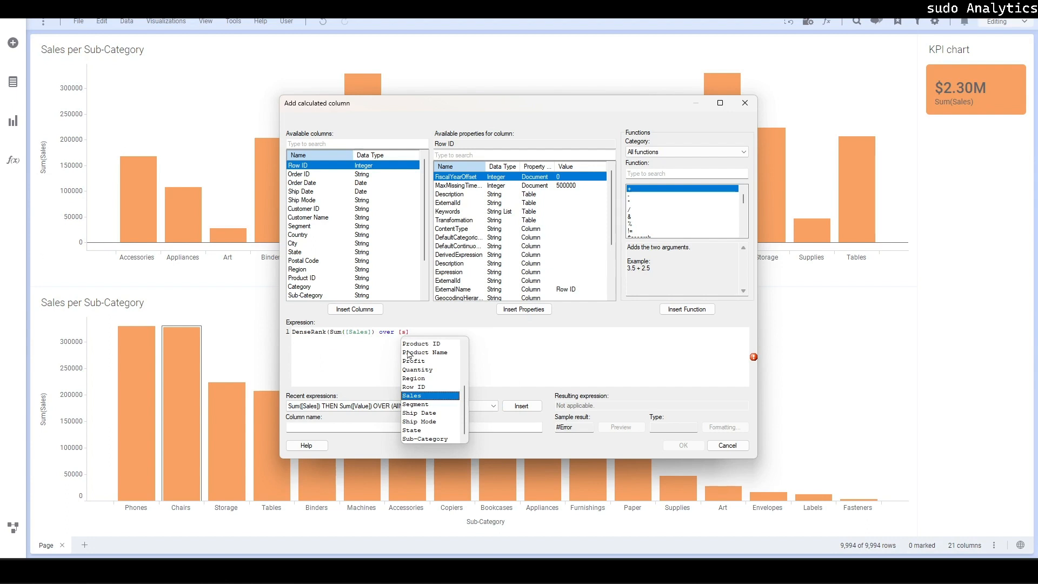
type("ub")
key("Return")
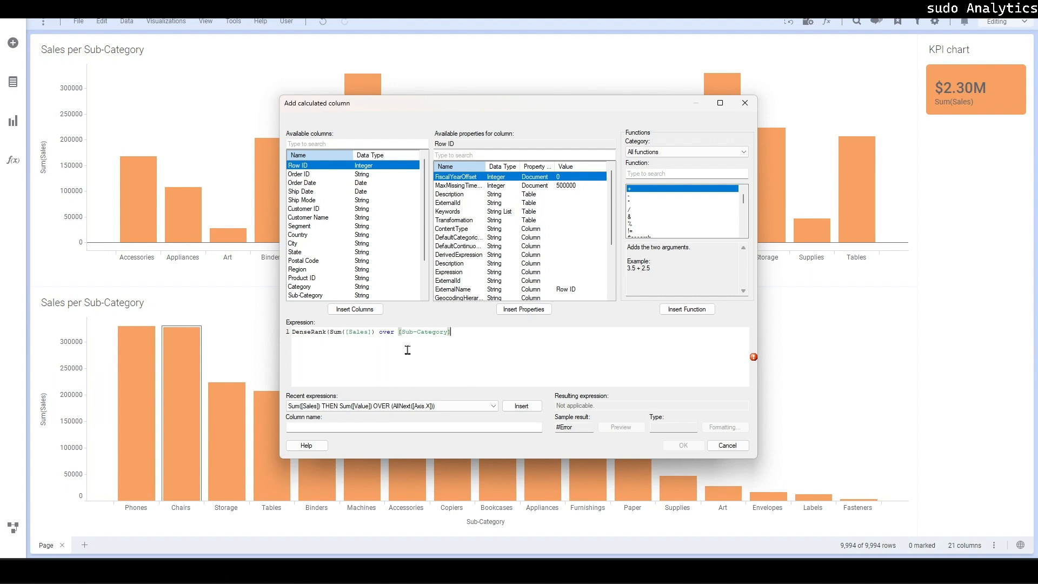
type(",'desc")
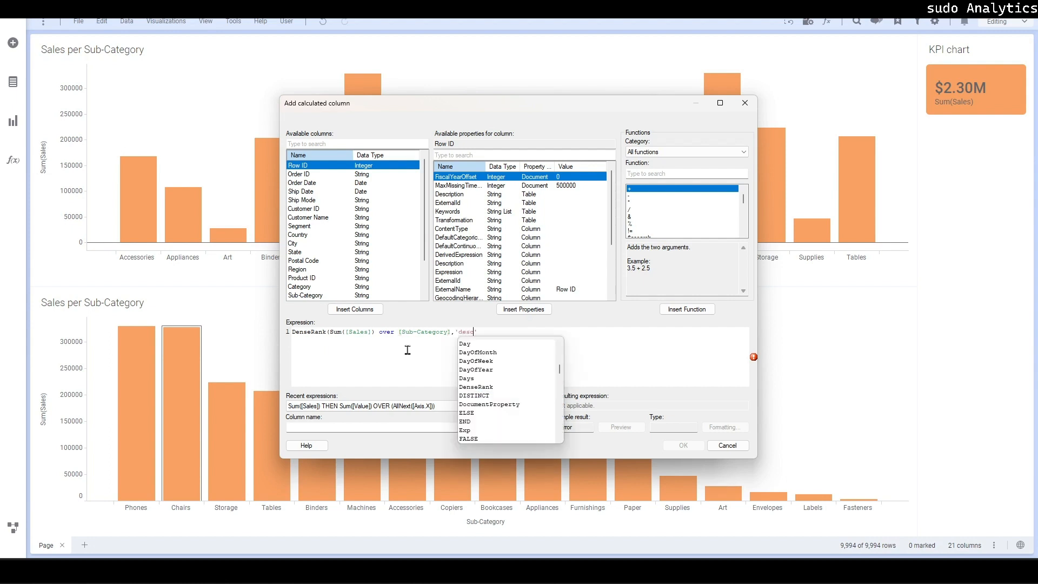
key("Escape")
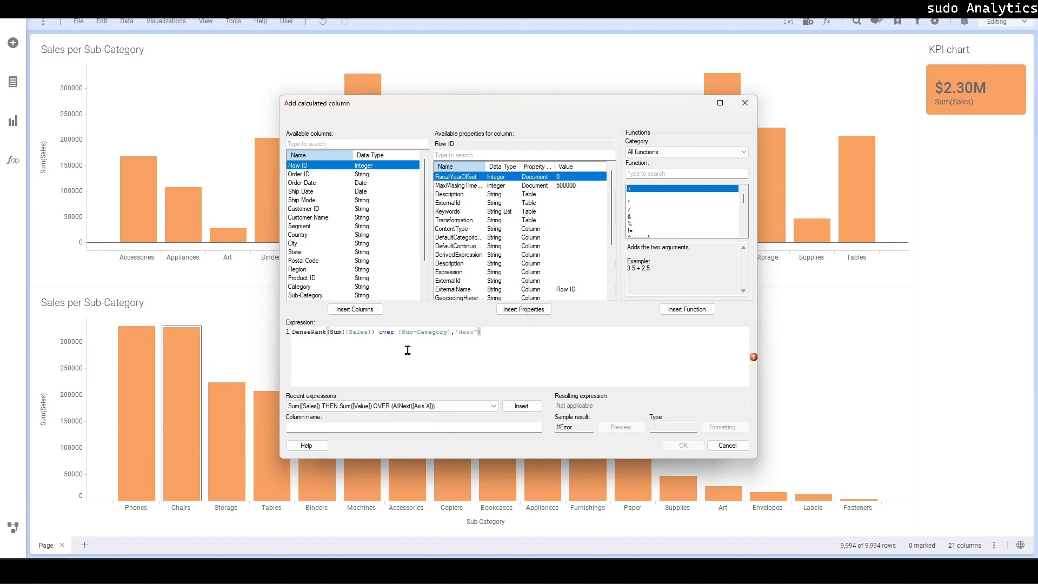
type(")")
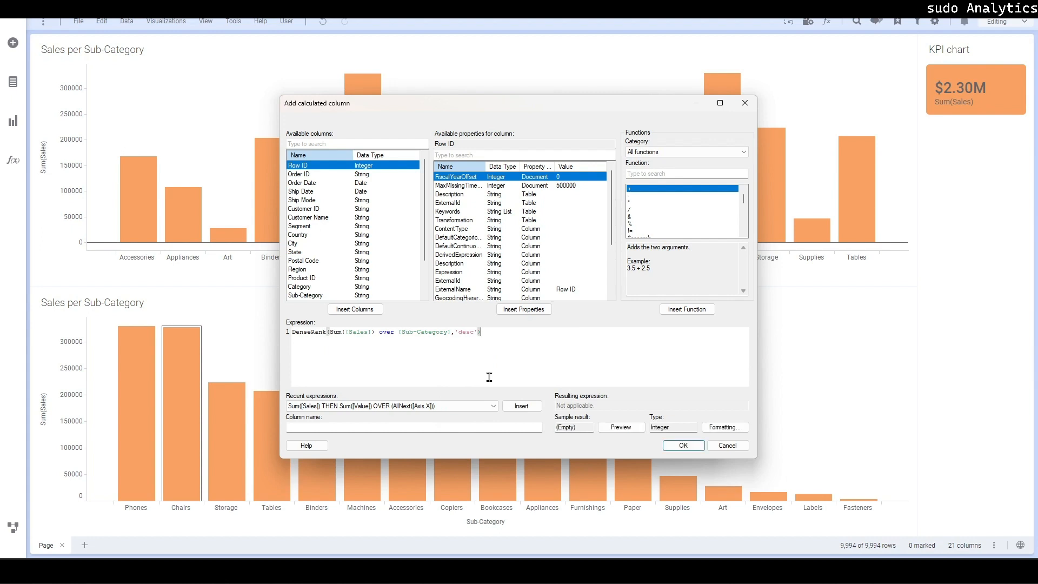
left_click(620, 427)
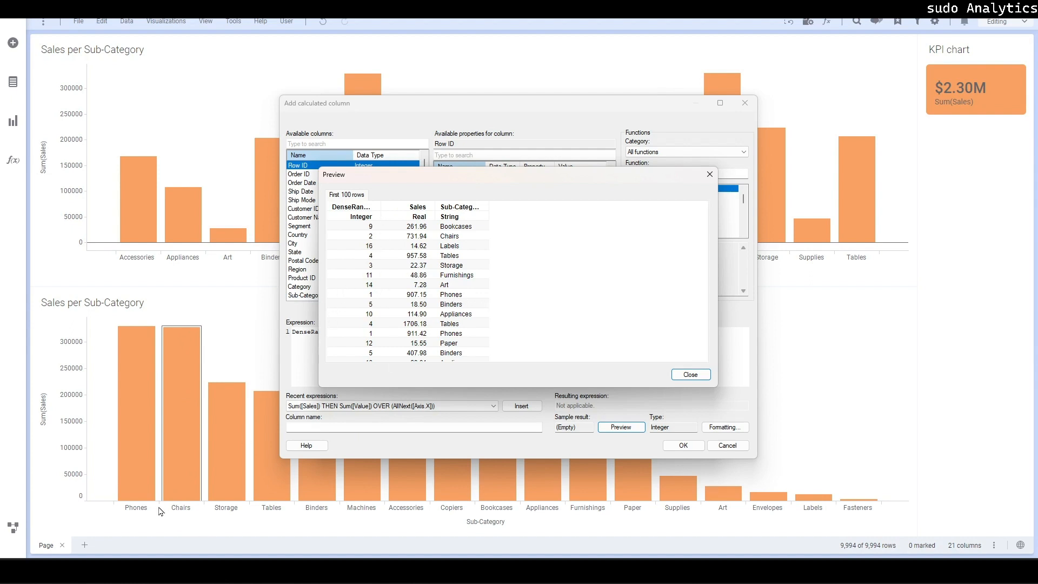
left_click(692, 379)
Name the calculated column Sales Rank, add it to the data table and close the column properties.
left_click(328, 427)
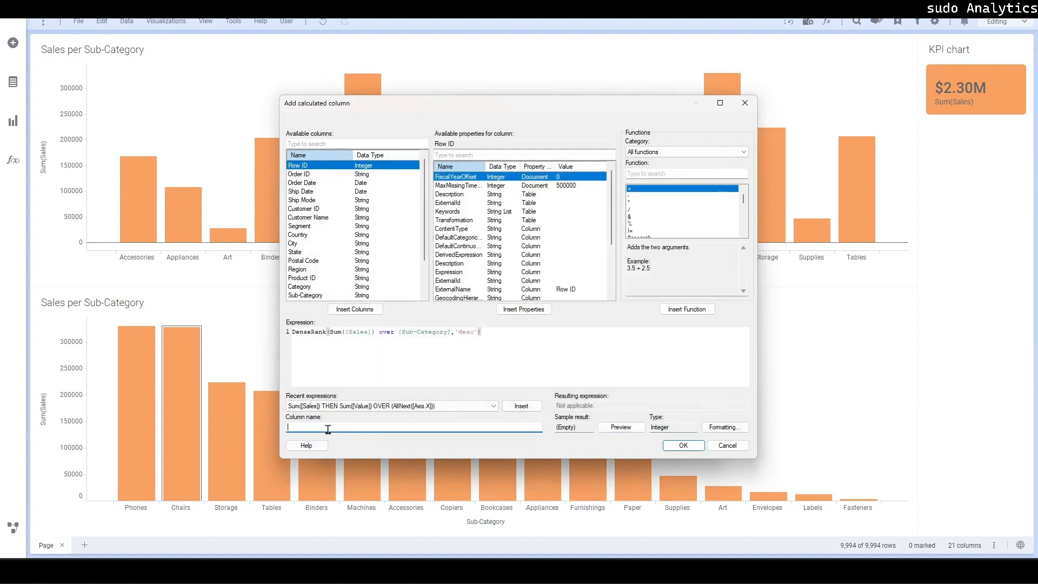
type("Sales Rank")
left_click(696, 454)
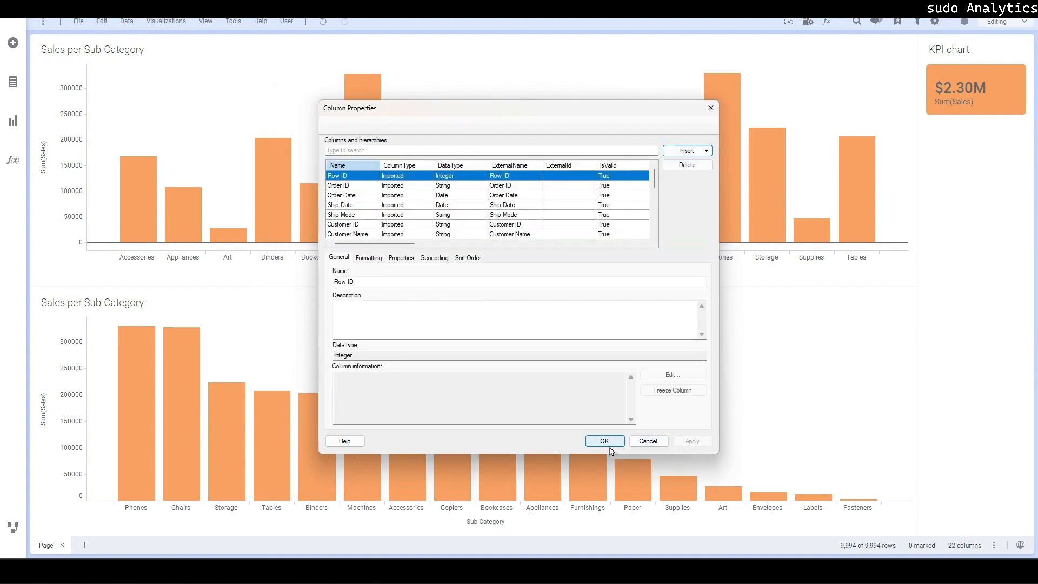
left_click(610, 445)
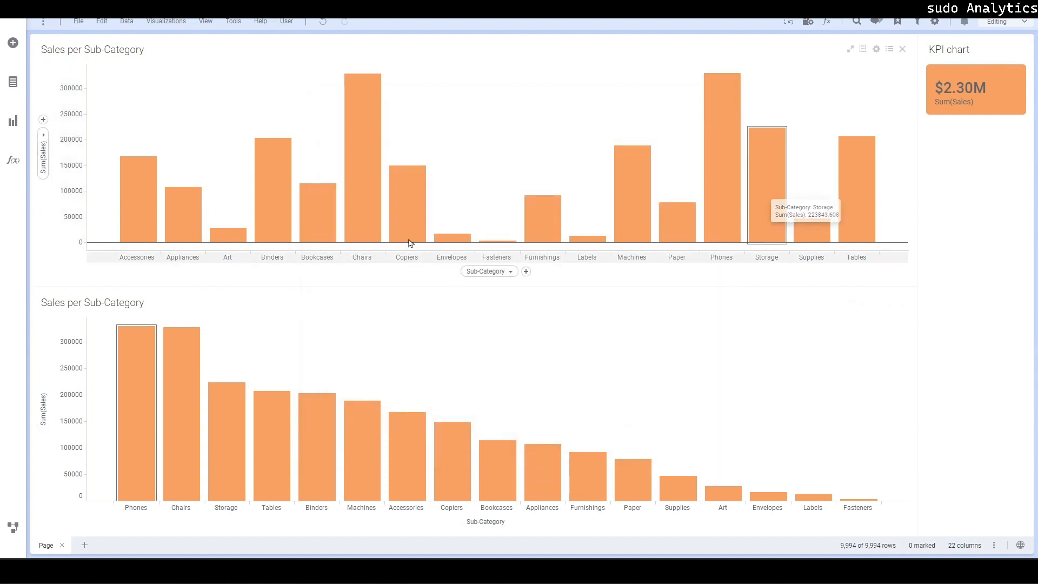
Add Sales Rank to the upper chart's x-axis and place it ahead of Sub-Category.
left_click(525, 271)
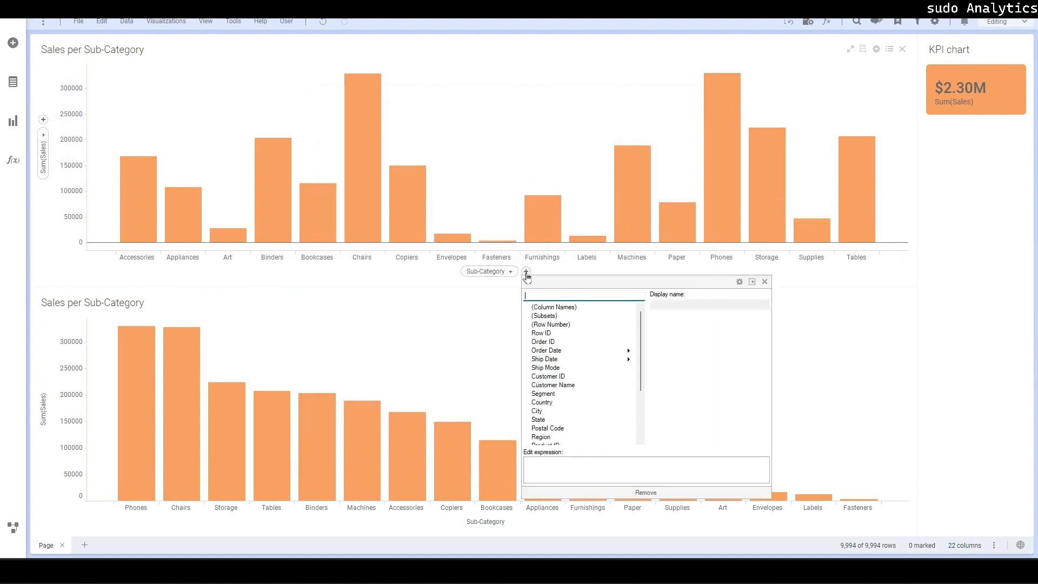
scroll(551, 373, "down", 3)
left_click(546, 437)
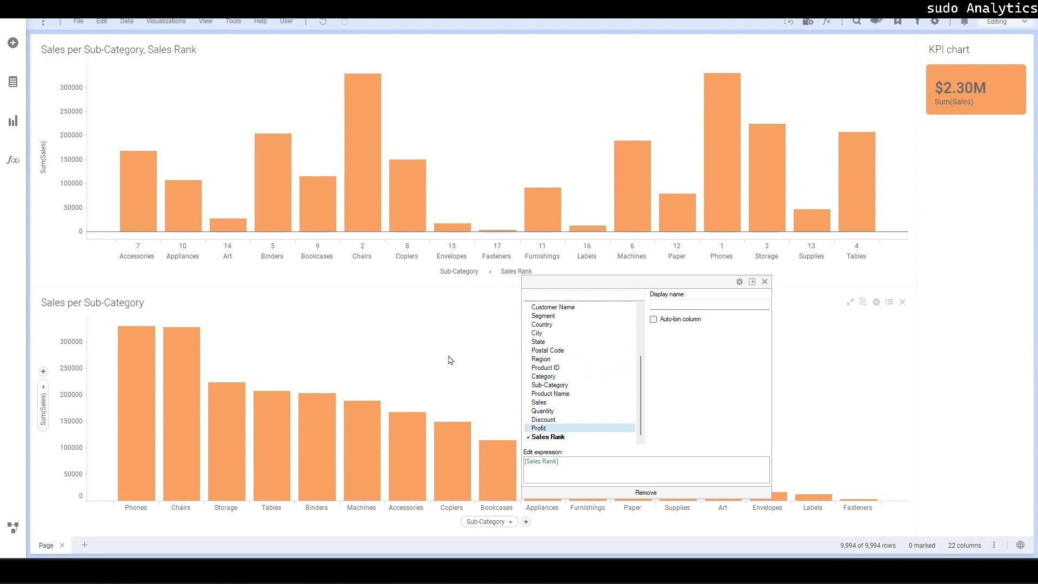
left_click(489, 293)
left_click_drag(516, 271, 436, 277)
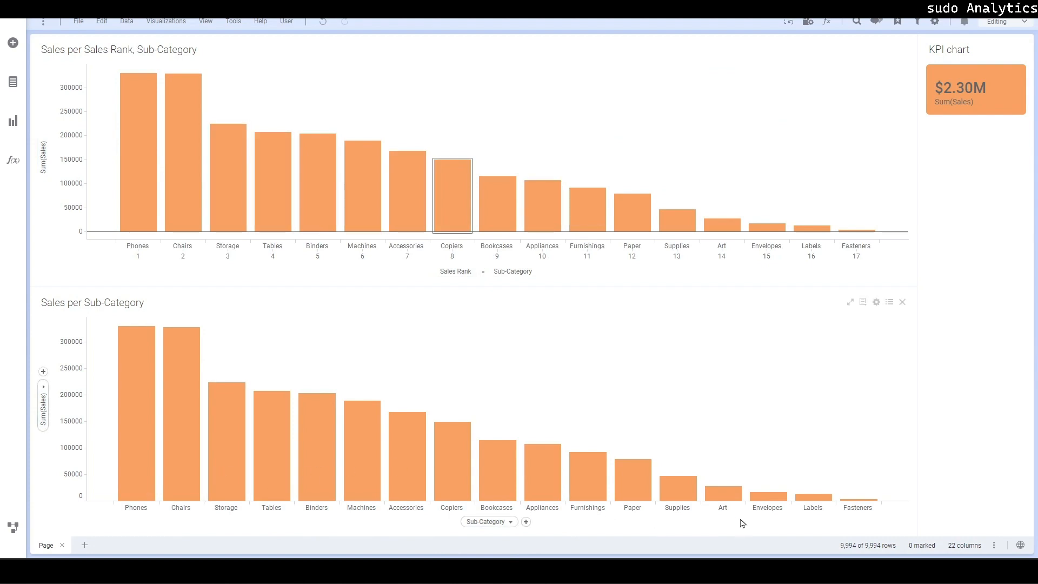
Set the upper chart's y-axis Sales aggregation to Cumulative Sum and inspect the Phones and Chairs bars.
left_click(44, 138)
scroll(100, 224, "down", 2)
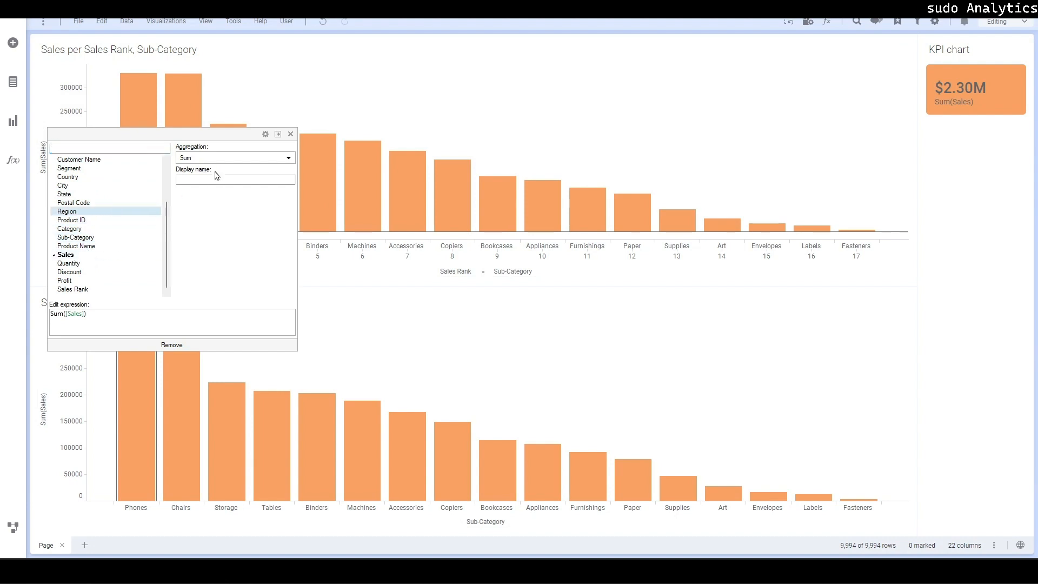
left_click(235, 159)
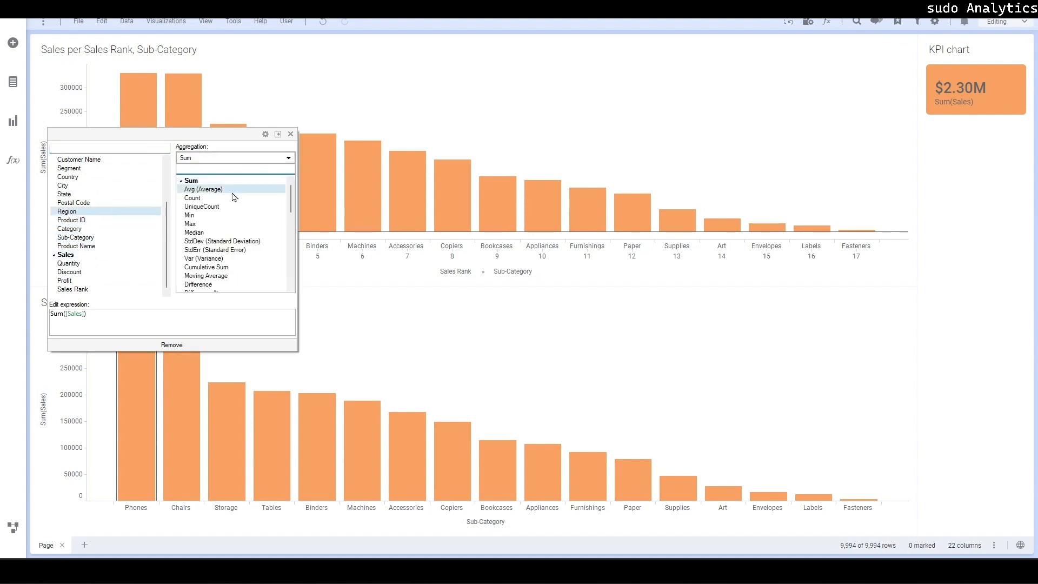
scroll(224, 217, "down", 2)
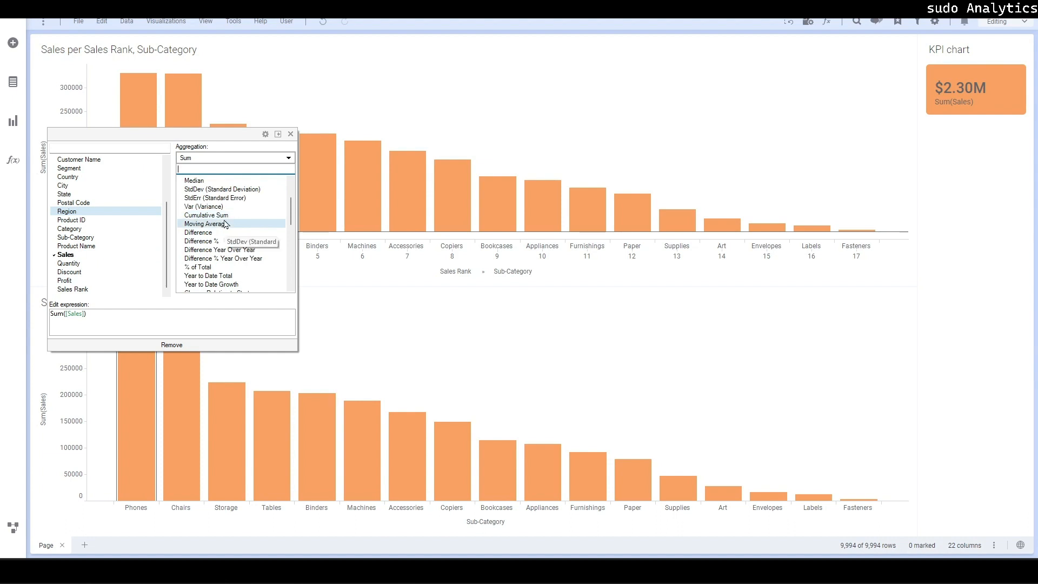
left_click(229, 215)
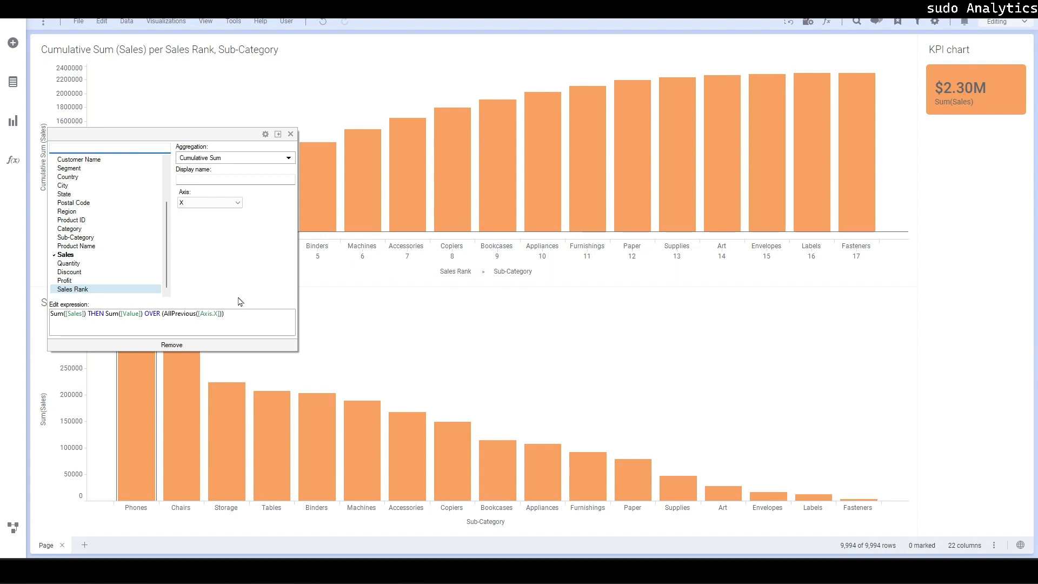
left_click(343, 82)
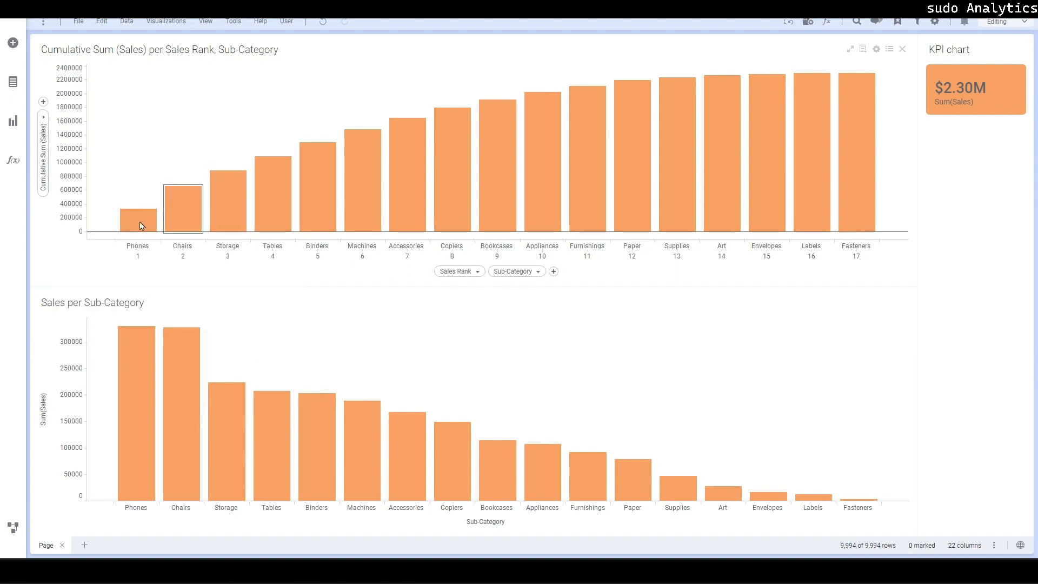
mouse_move(142, 233)
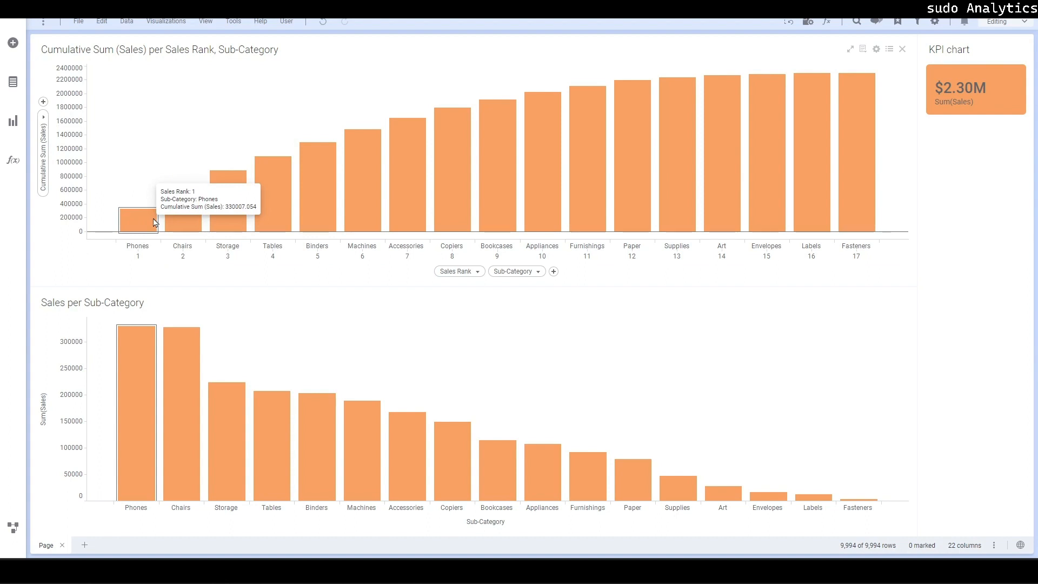
mouse_move(183, 230)
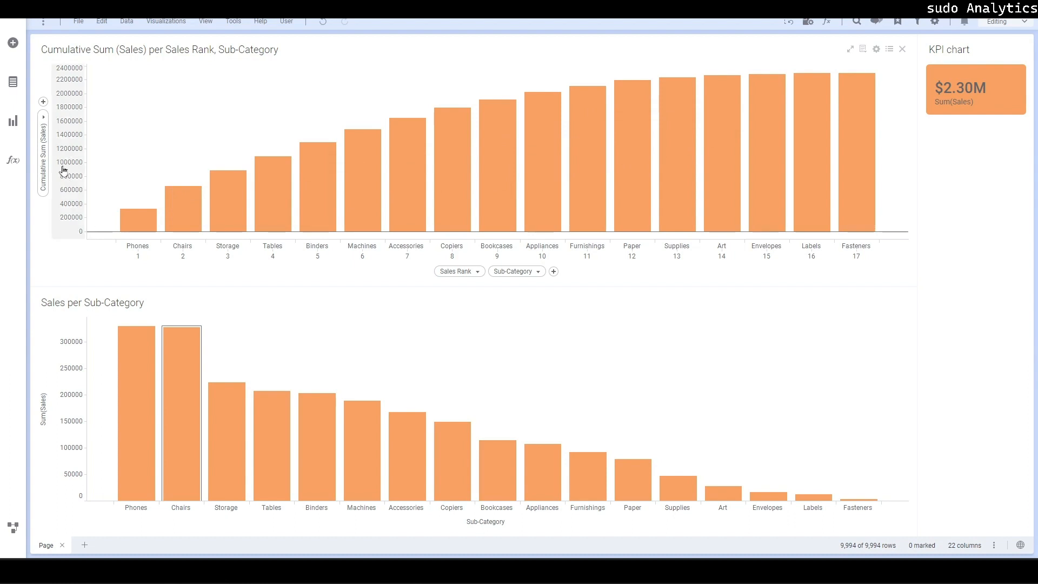
Add Sales as a second y-axis measure on the upper chart with the Cumulative Sum aggregation.
left_click(44, 103)
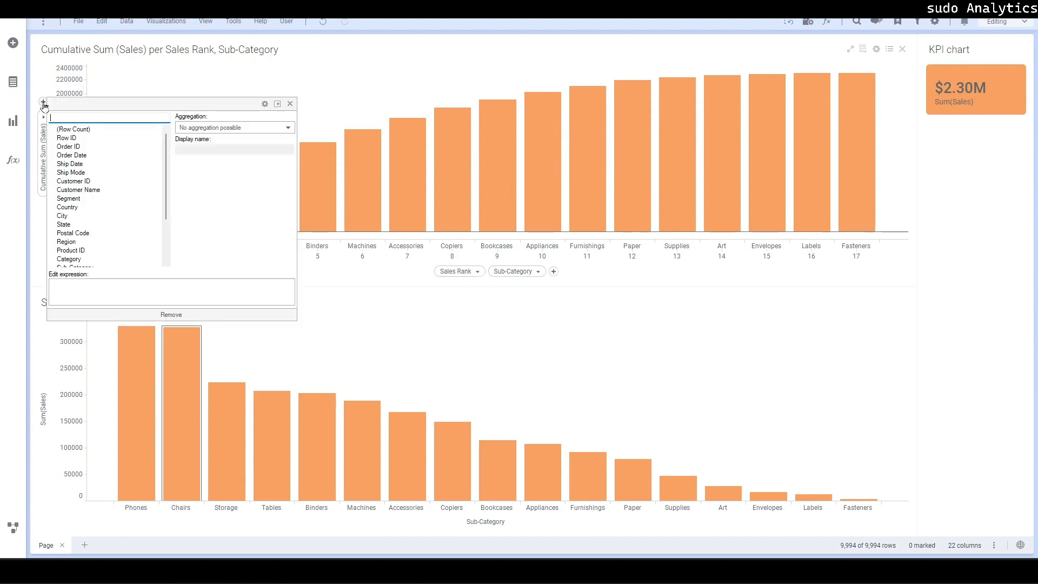
scroll(82, 186, "down", 2)
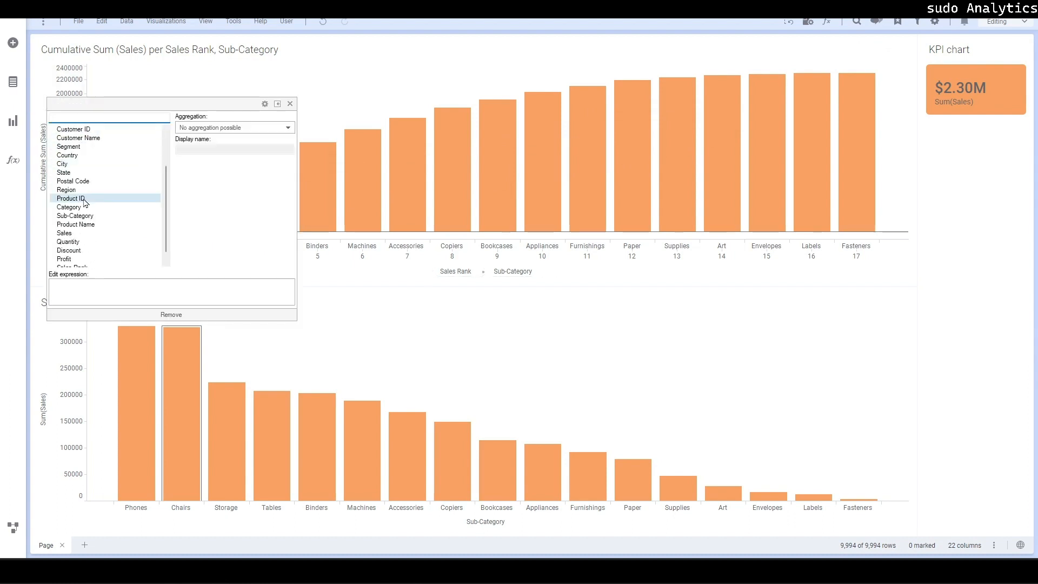
left_click(76, 233)
left_click(232, 128)
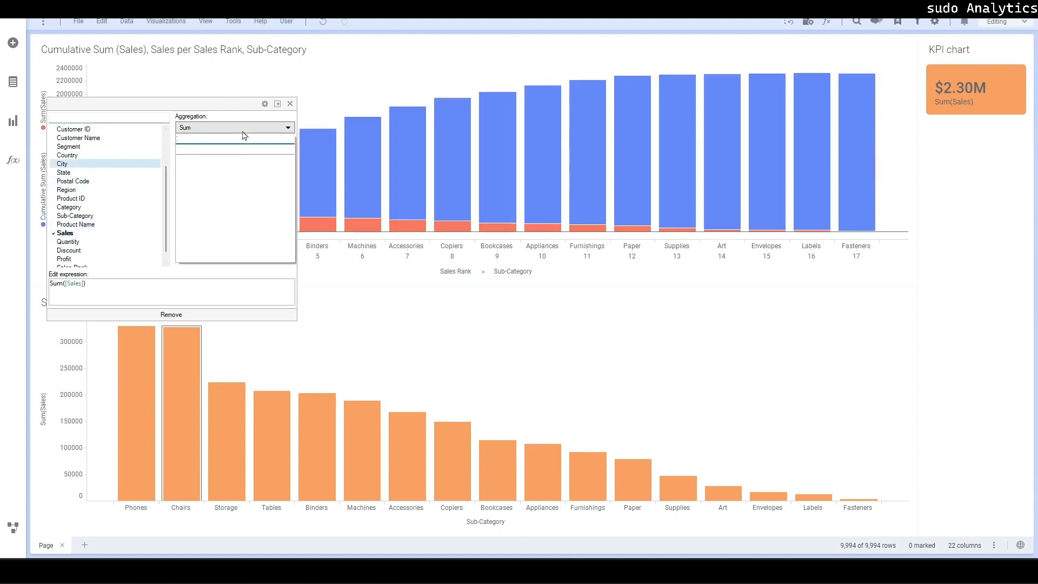
scroll(232, 219, "down", 1)
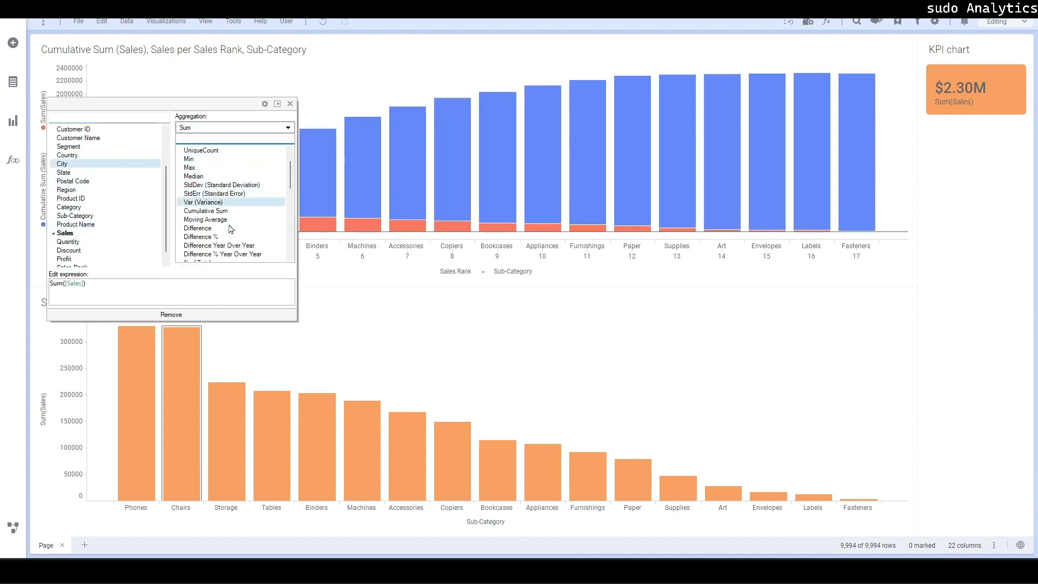
left_click(232, 212)
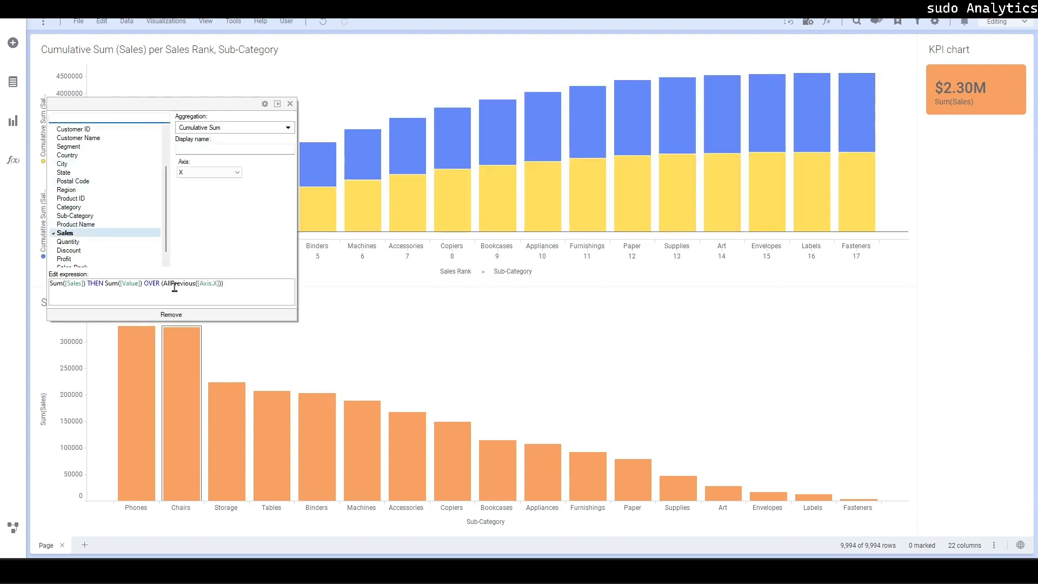
Replace AllPrevious with AllNext in the second measure's expression, giving Sum([Sales]) THEN Sum([Value]) OVER (AllNext([Axis.X])), and apply it.
left_click_drag(171, 285, 196, 285)
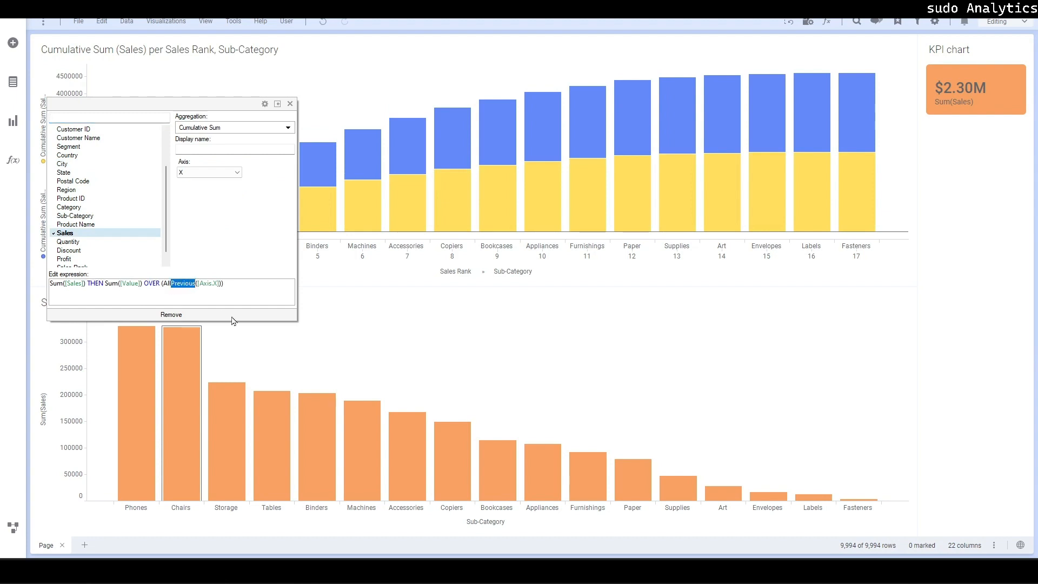
type("N")
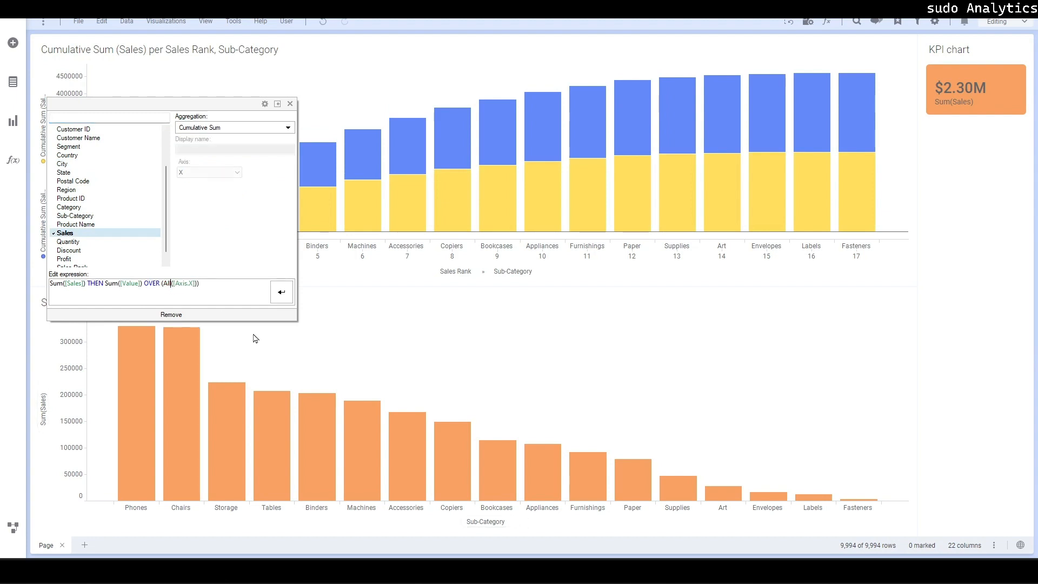
type("ex")
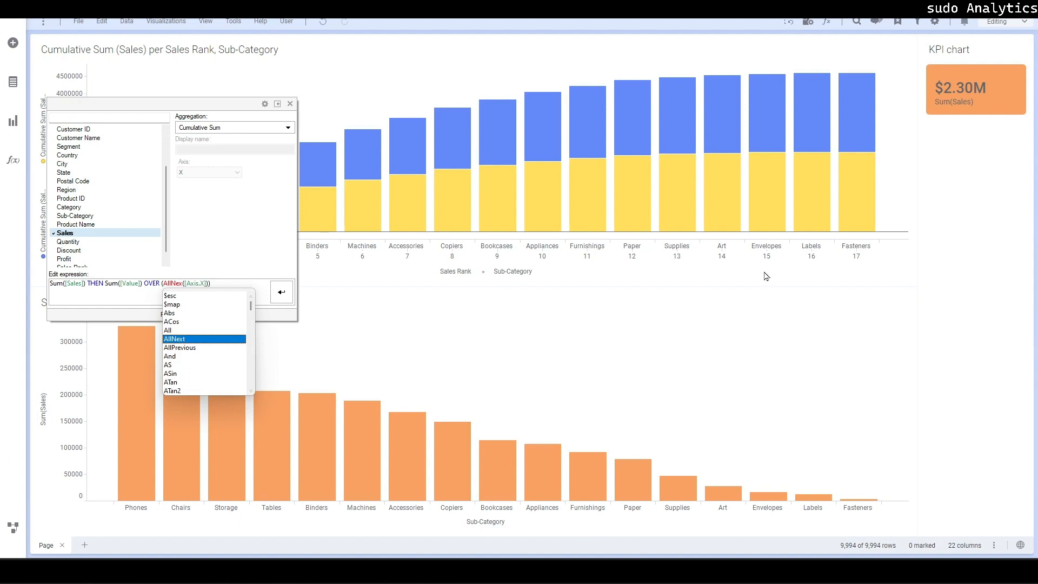
left_click(180, 339)
left_click(281, 292)
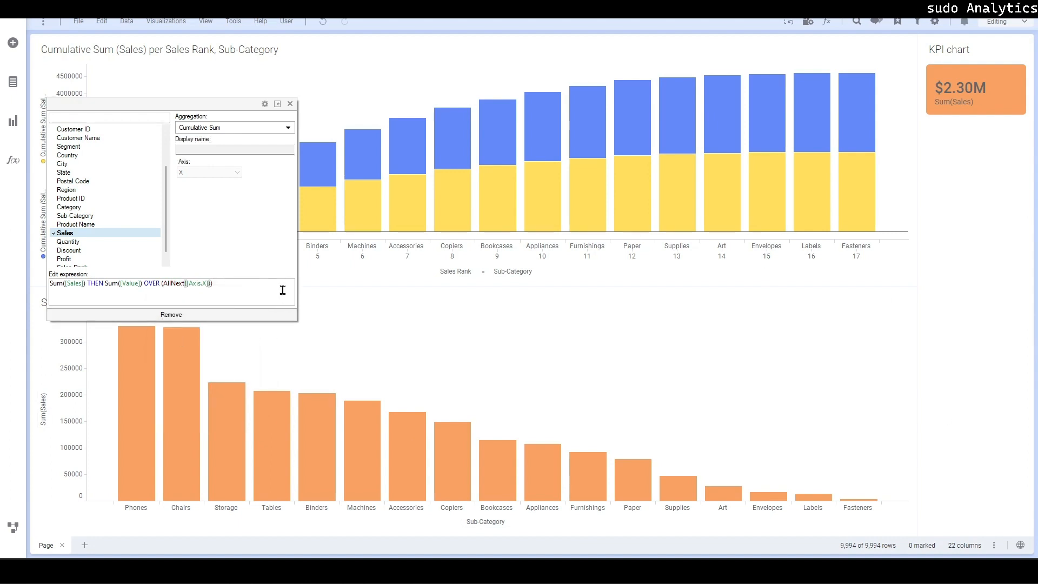
left_click(889, 125)
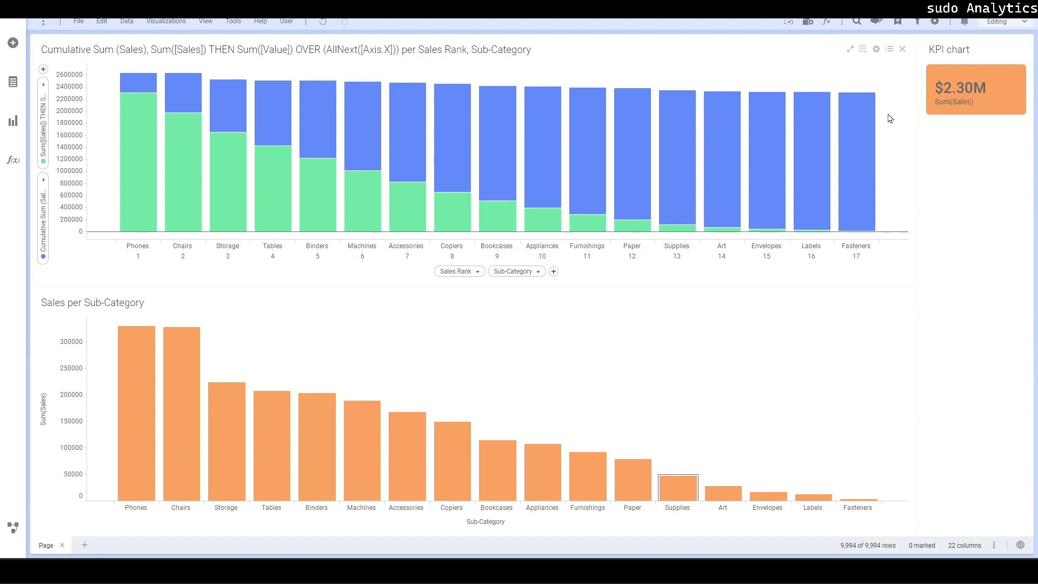
Show the upper chart's legend and display the Cumulative Sum (Sales) series as a line.
left_click(889, 53)
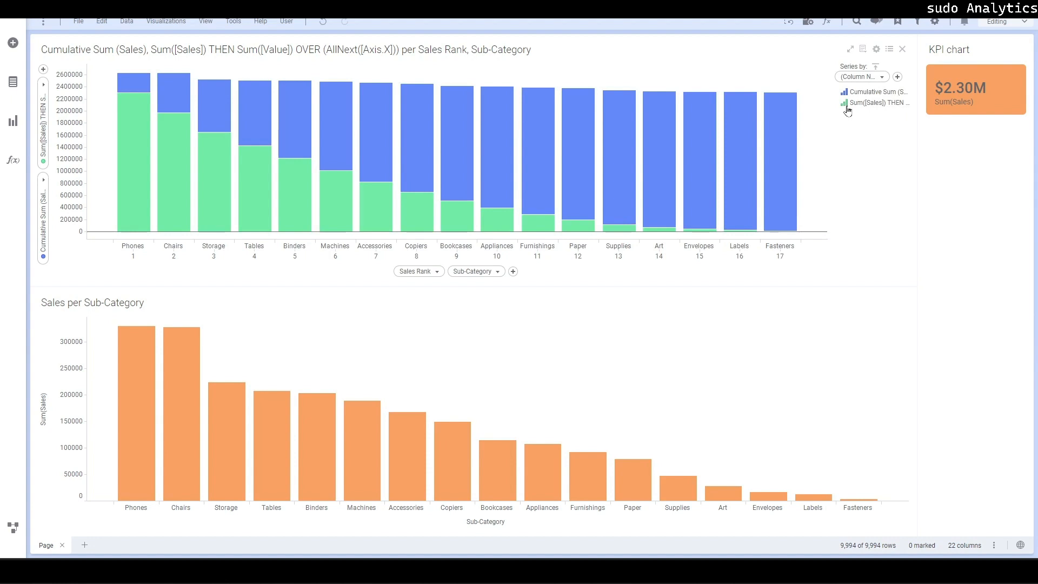
left_click(844, 93)
left_click(853, 120)
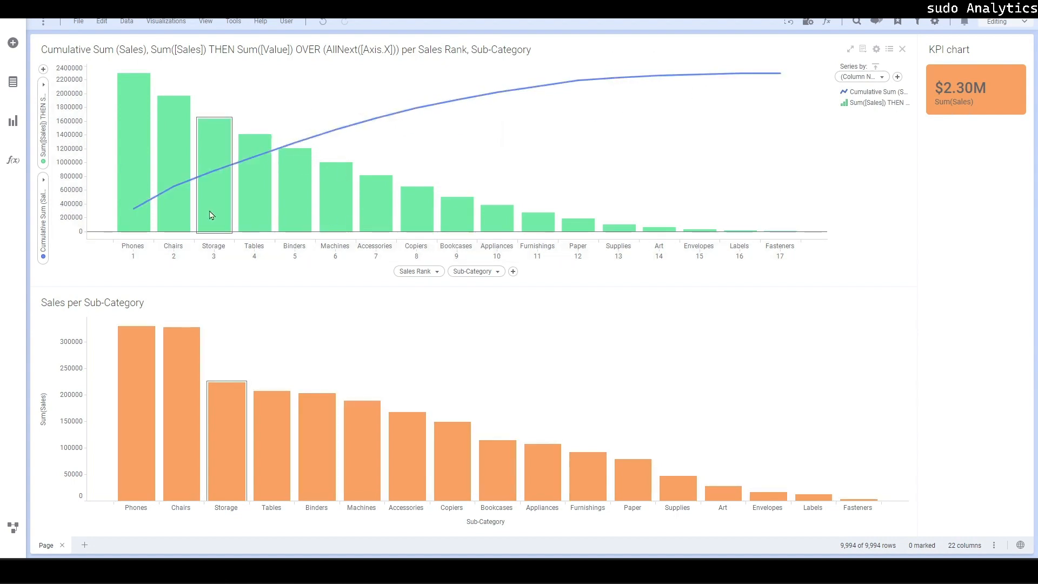
mouse_move(206, 215)
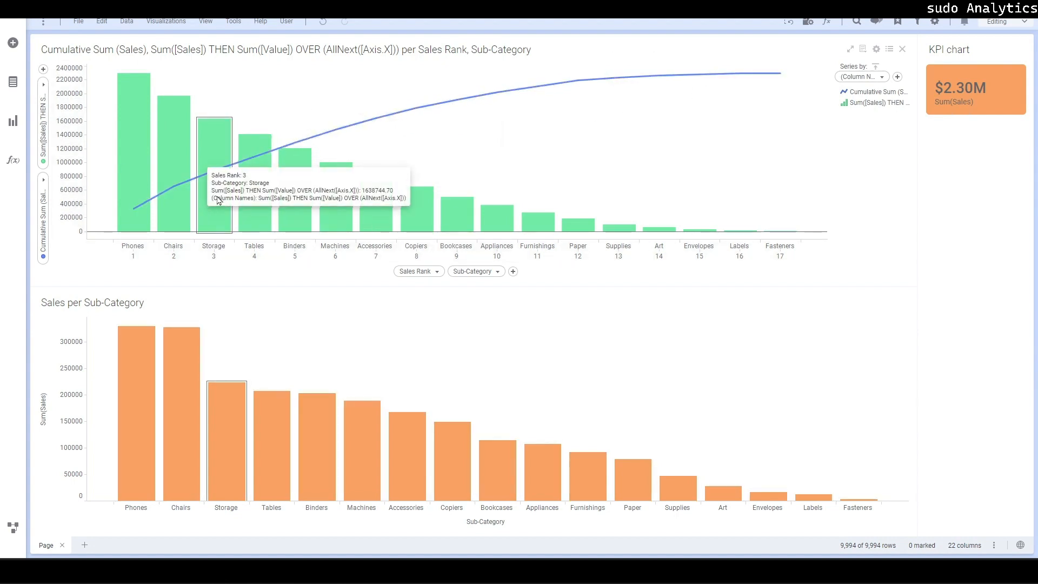
Turn off the legend in the upper combination chart's properties.
right_click(605, 148)
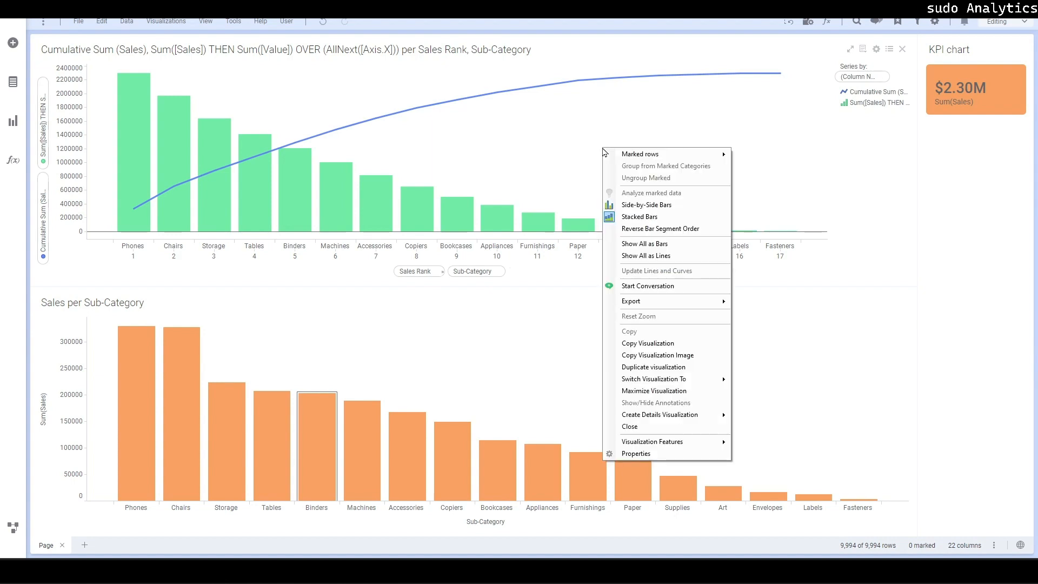
left_click(638, 454)
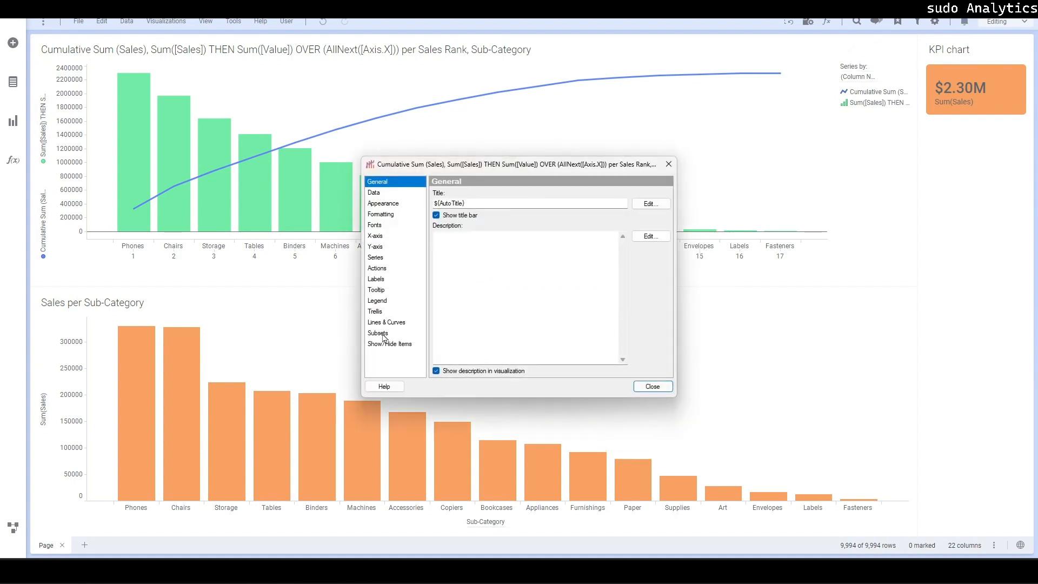
left_click(380, 302)
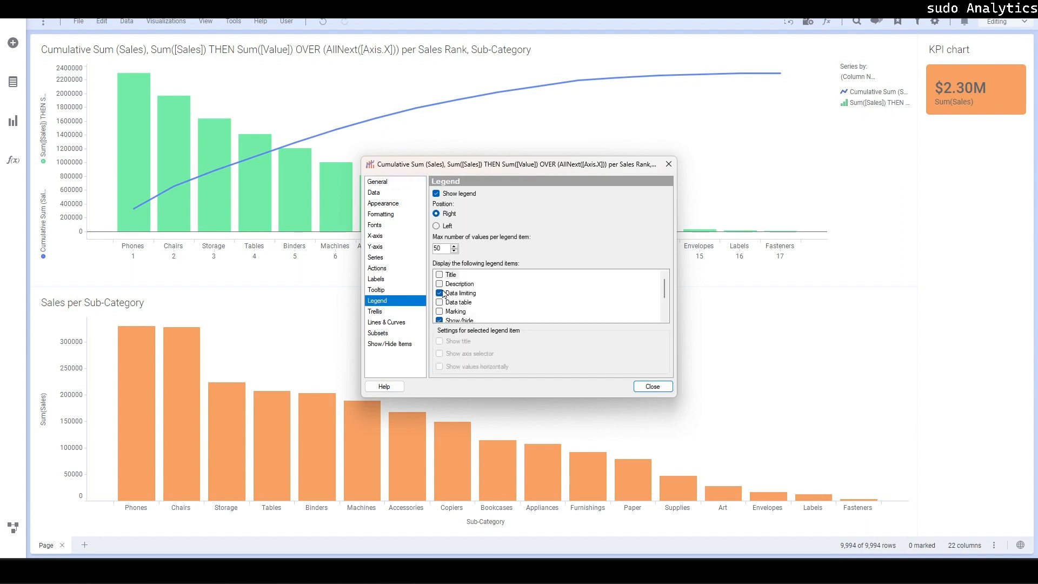
left_click(437, 194)
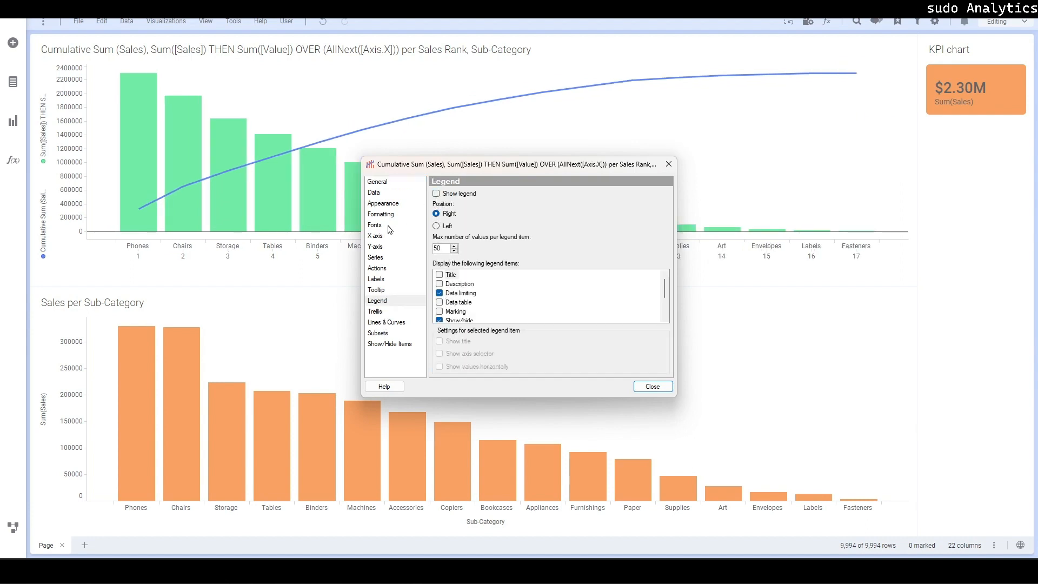
Enable line markers in the combination chart's appearance settings and close the properties.
left_click(384, 205)
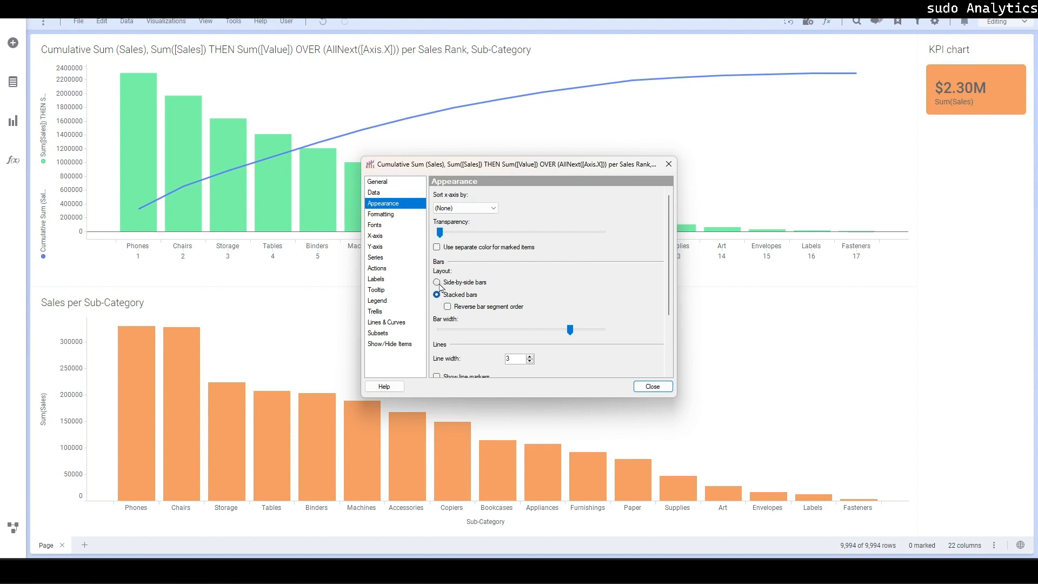
scroll(438, 281, "down", 3)
left_click(437, 294)
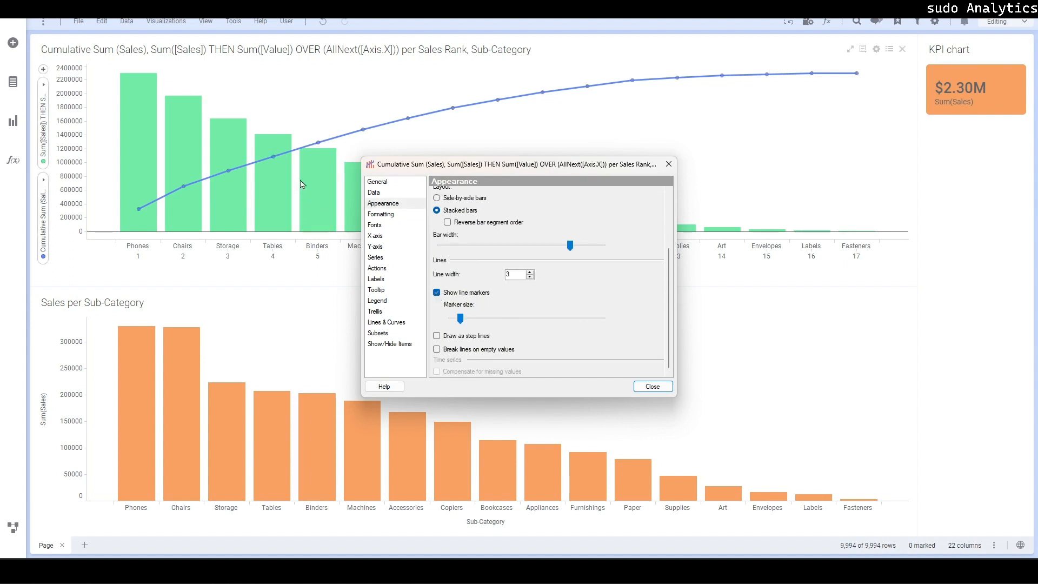
mouse_move(319, 155)
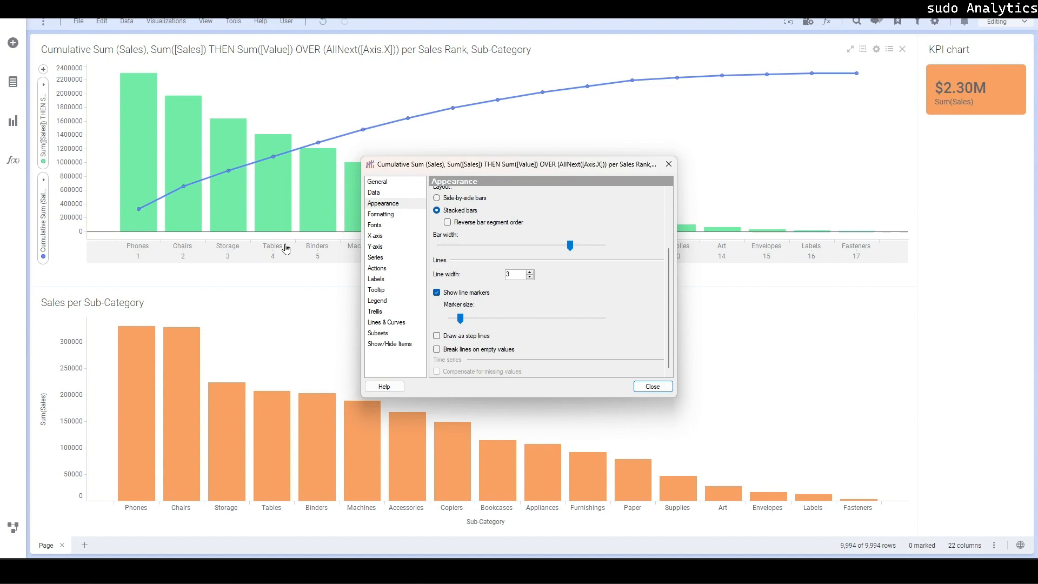
left_click(670, 169)
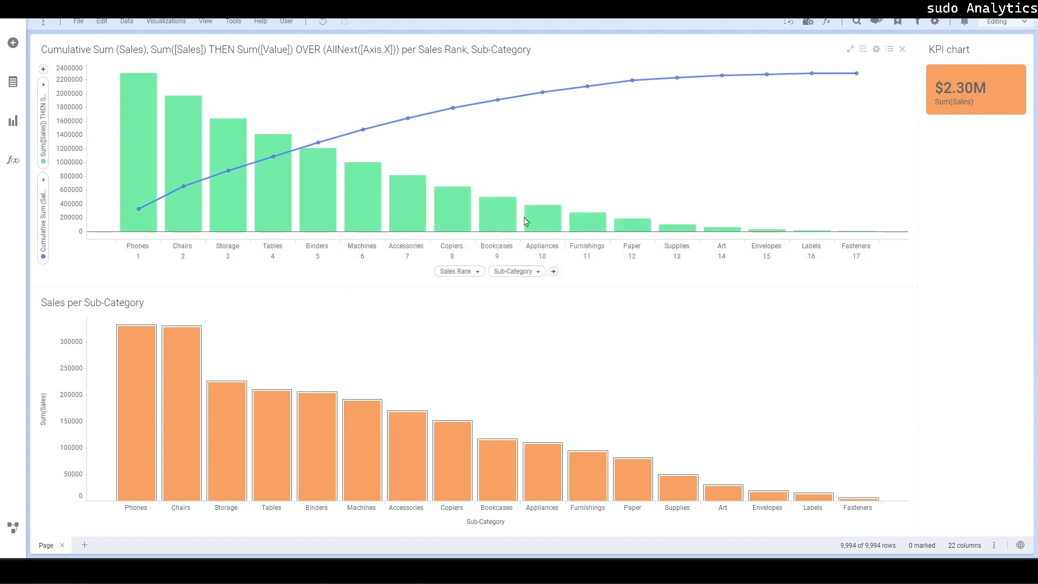
mouse_move(418, 216)
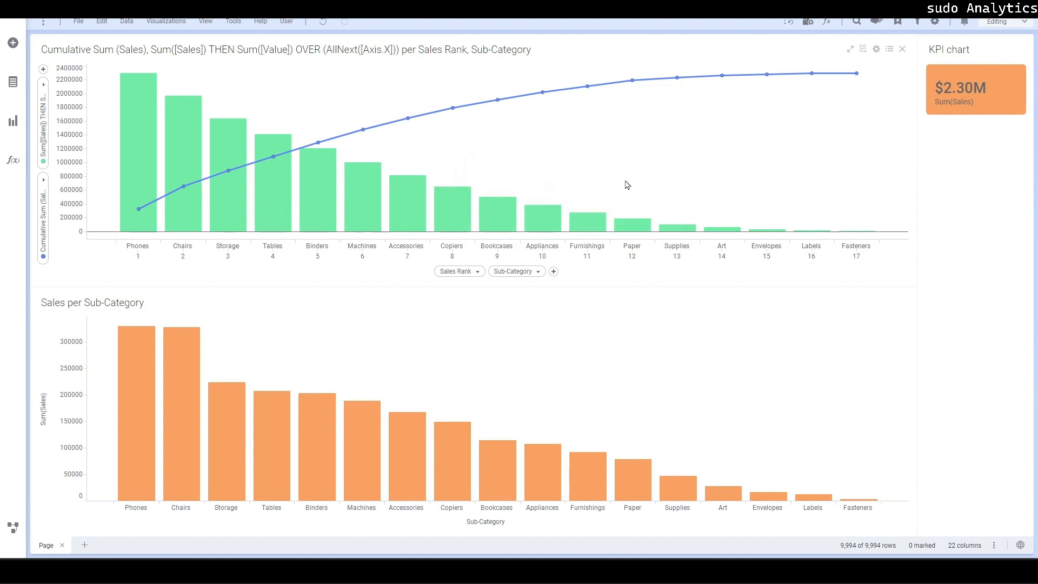
Mark the Phones, Chairs, Storage and Tables bars in the combination chart, clear the marking, and inspect the Binders bar's details.
left_click_drag(128, 65, 272, 262)
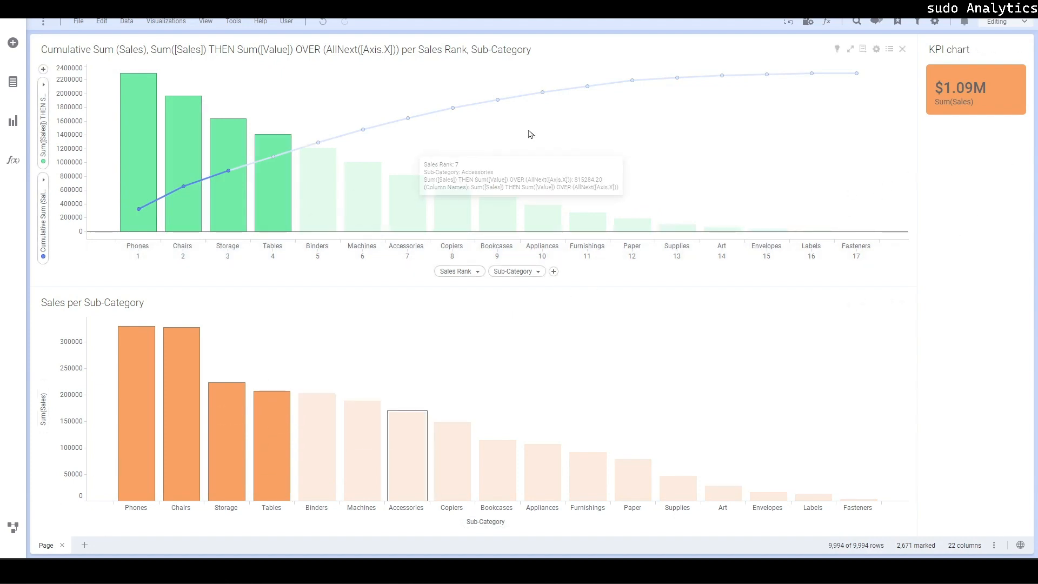
left_click(296, 164)
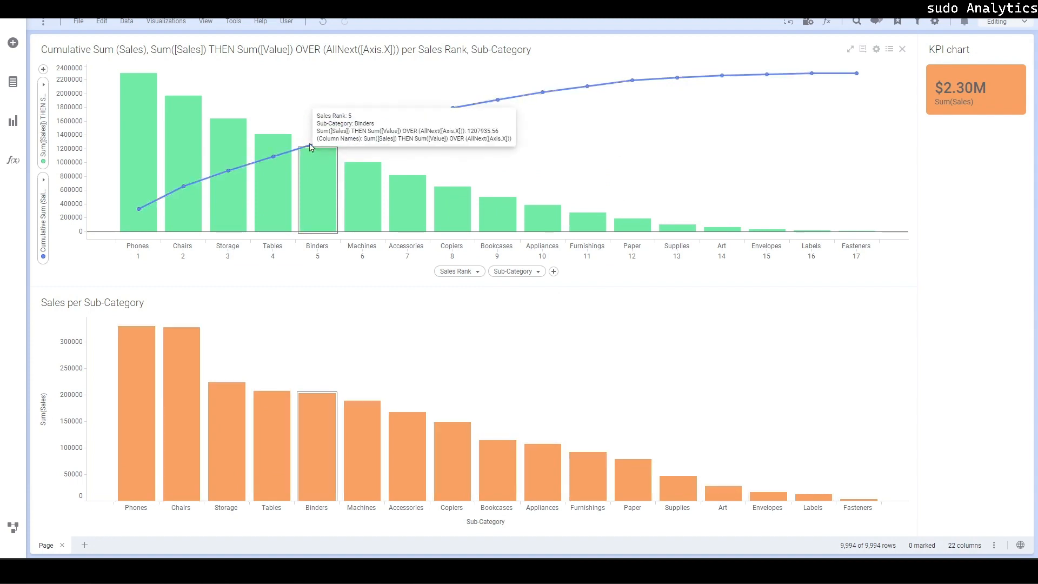
mouse_move(309, 151)
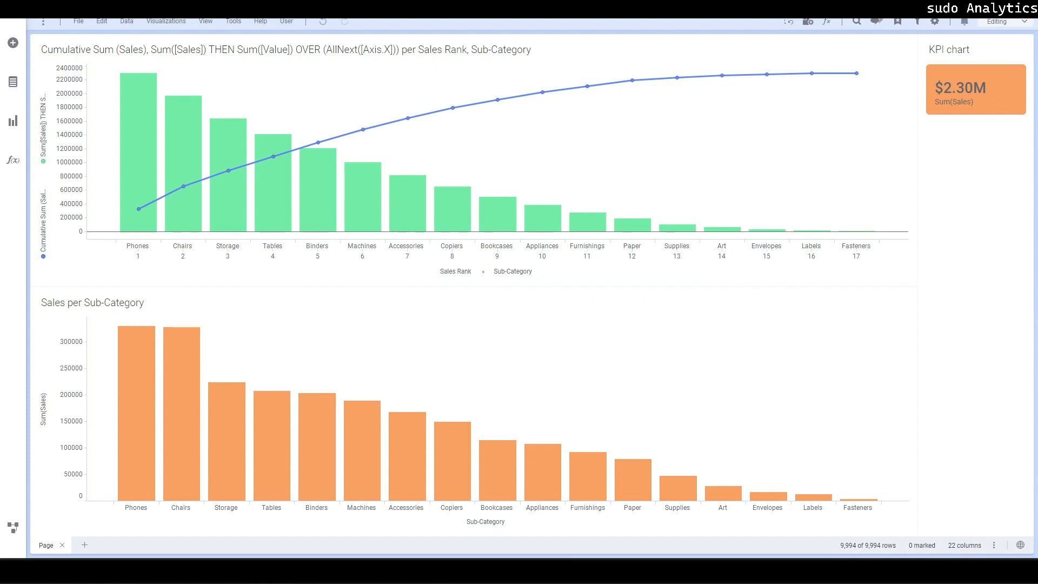
Switch to the browser and view the TIBCO Community page for the Pareto Chart Mod from its beginning.
key("alt+Tab")
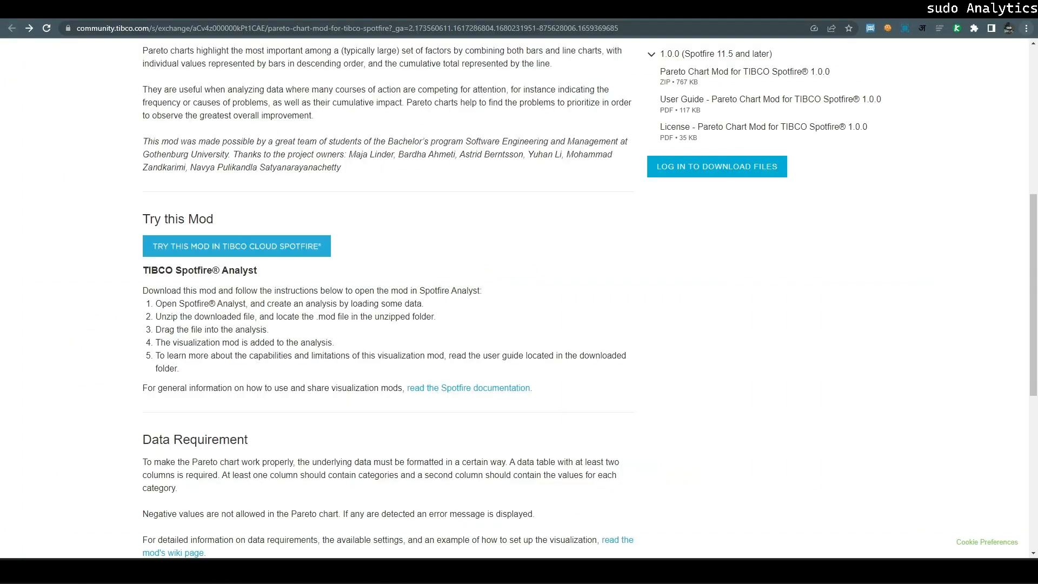
scroll(388, 352, "up", 7)
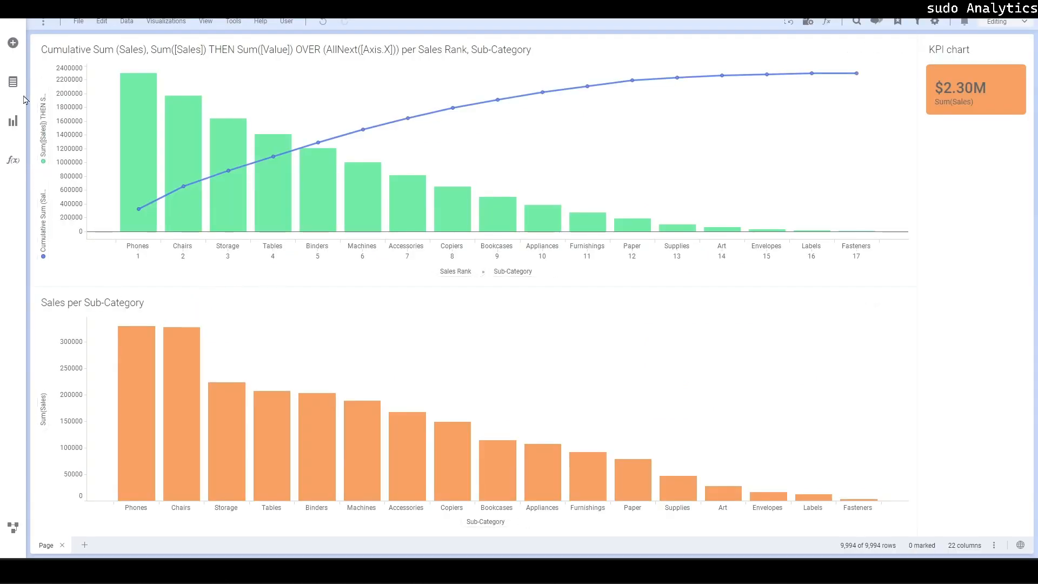
Switch back to Spotfire and add a Pareto Chart visualization above the combination chart.
left_click(17, 126)
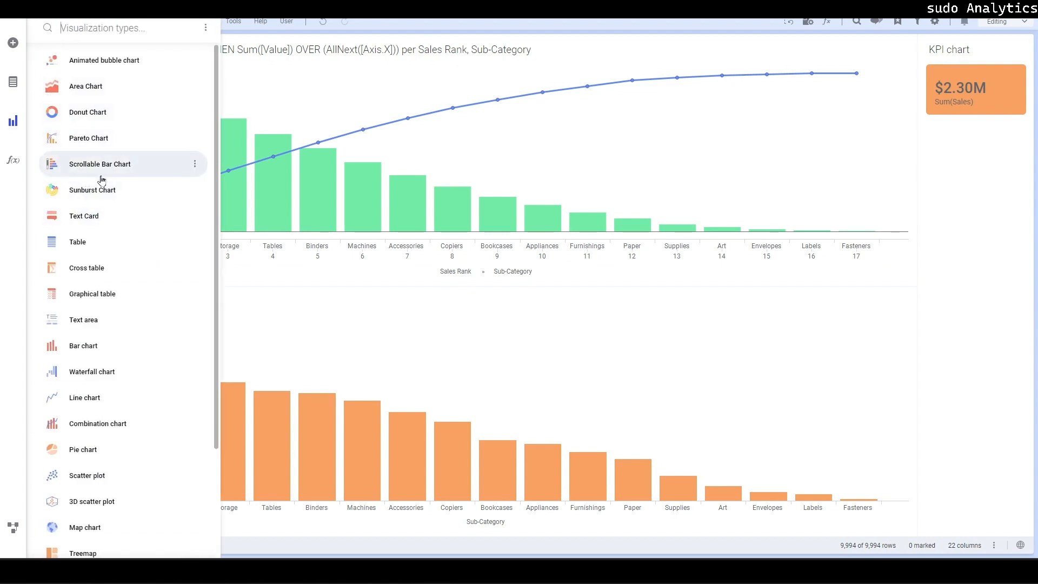
left_click(120, 152)
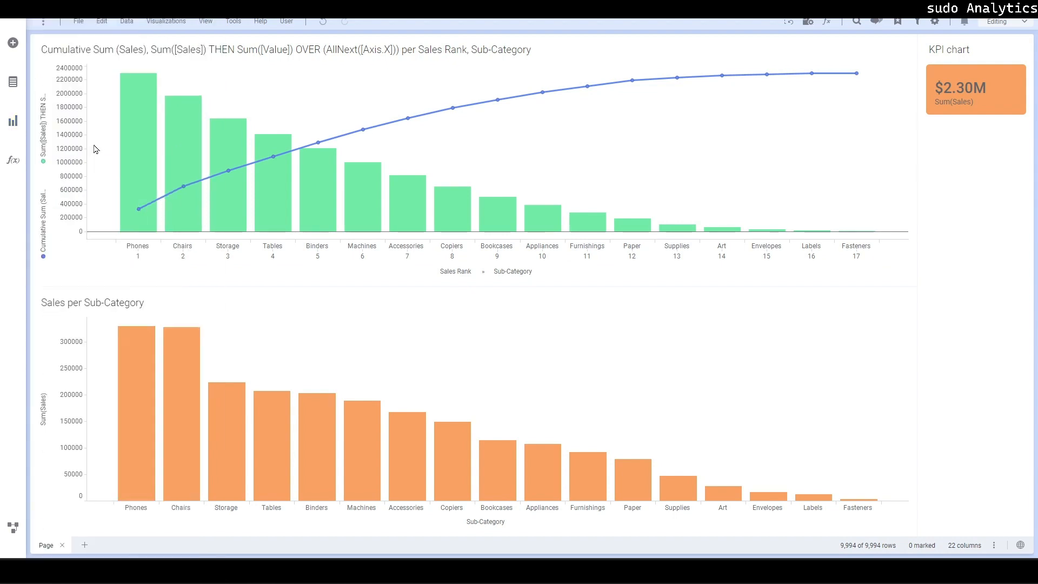
left_click_drag(617, 51, 361, 163)
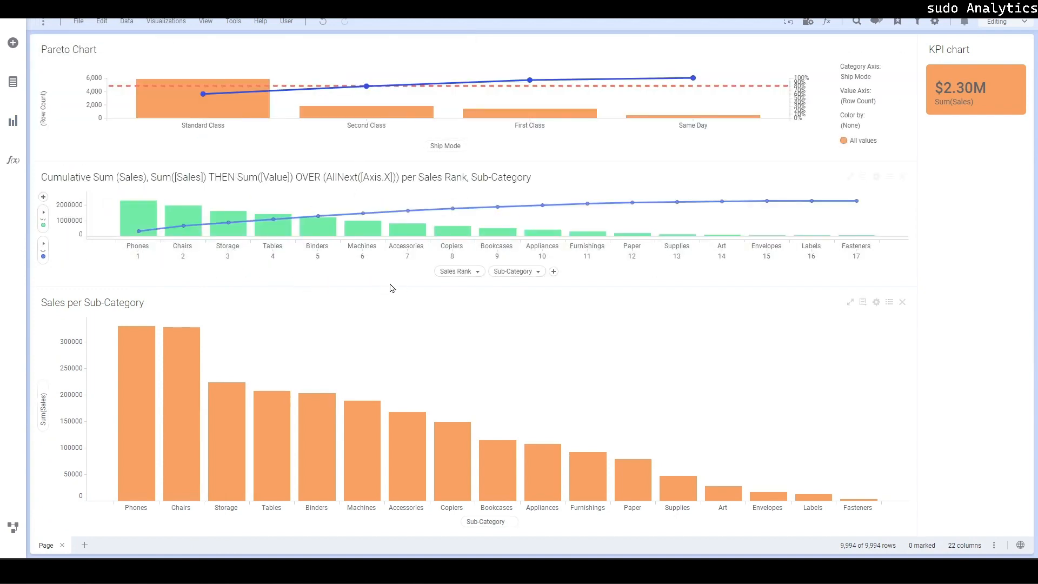
Remove the Sales per Sub-Category bar chart and resize the Pareto chart to about half the page height.
left_click(902, 302)
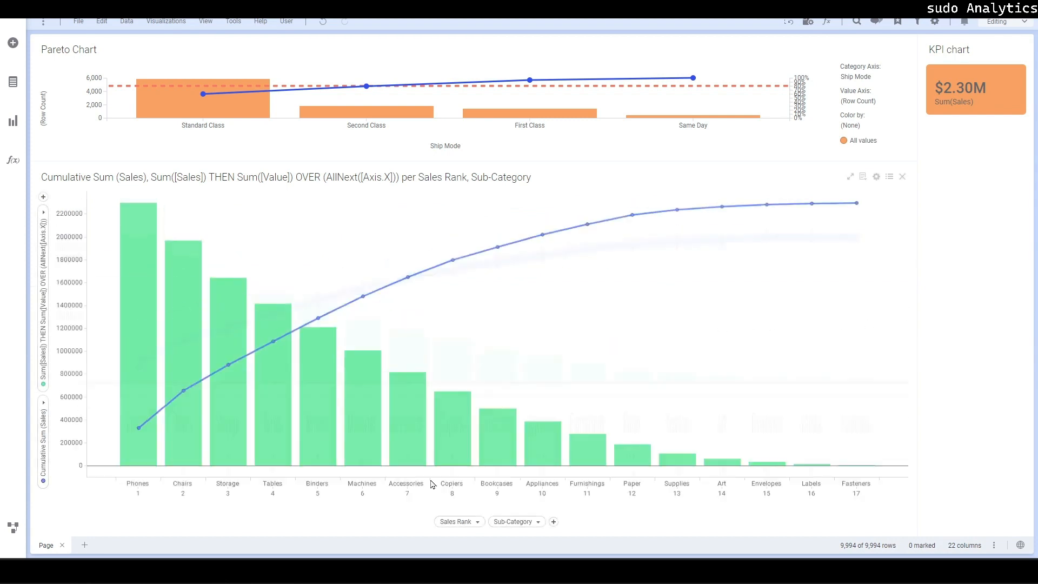
left_click_drag(489, 47, 487, 210)
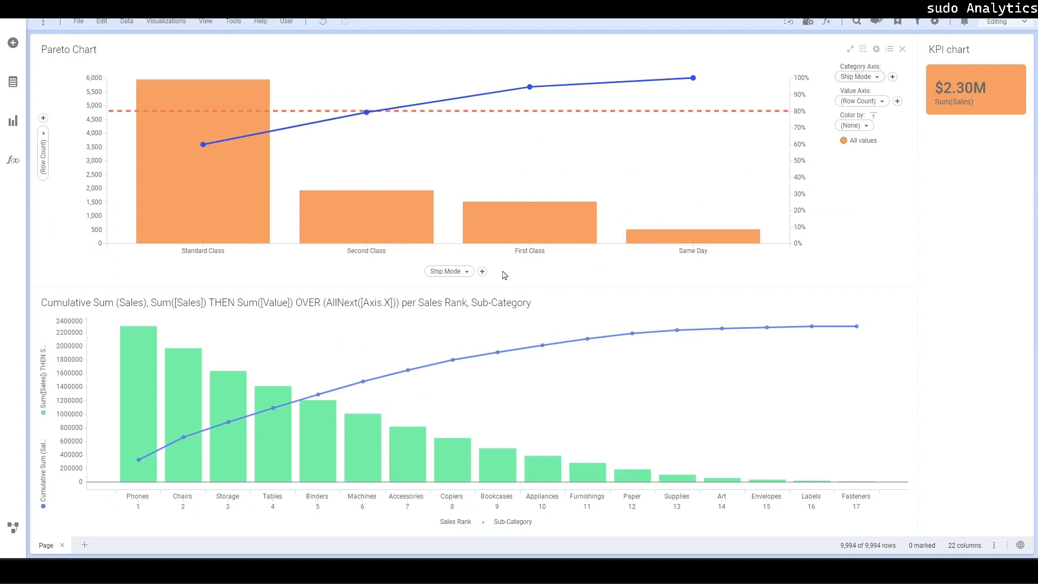
Set the Pareto chart's category axis to Sub-Category.
left_click(468, 272)
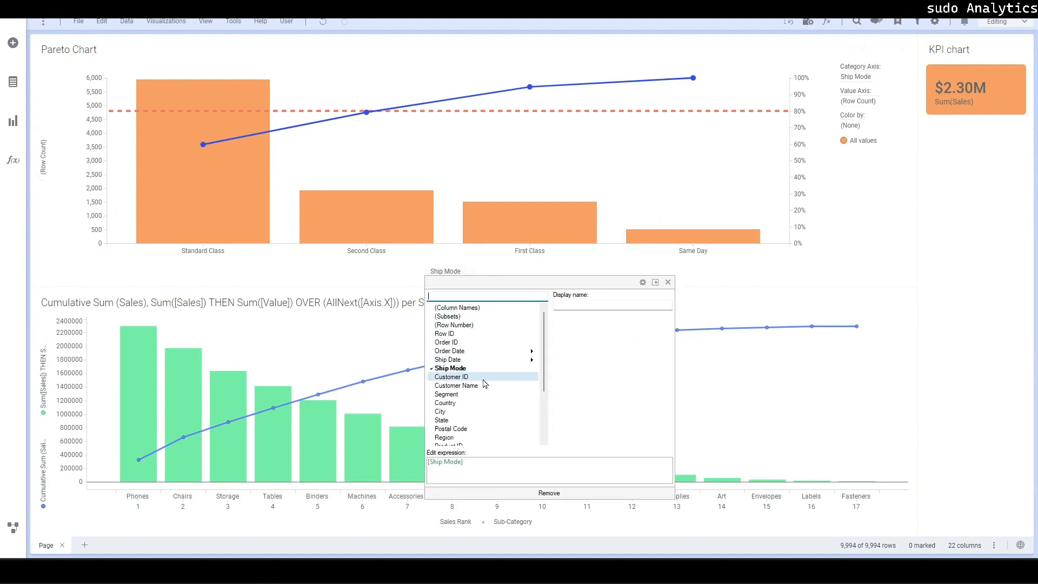
scroll(485, 398, "up", 2)
scroll(485, 398, "down", 2)
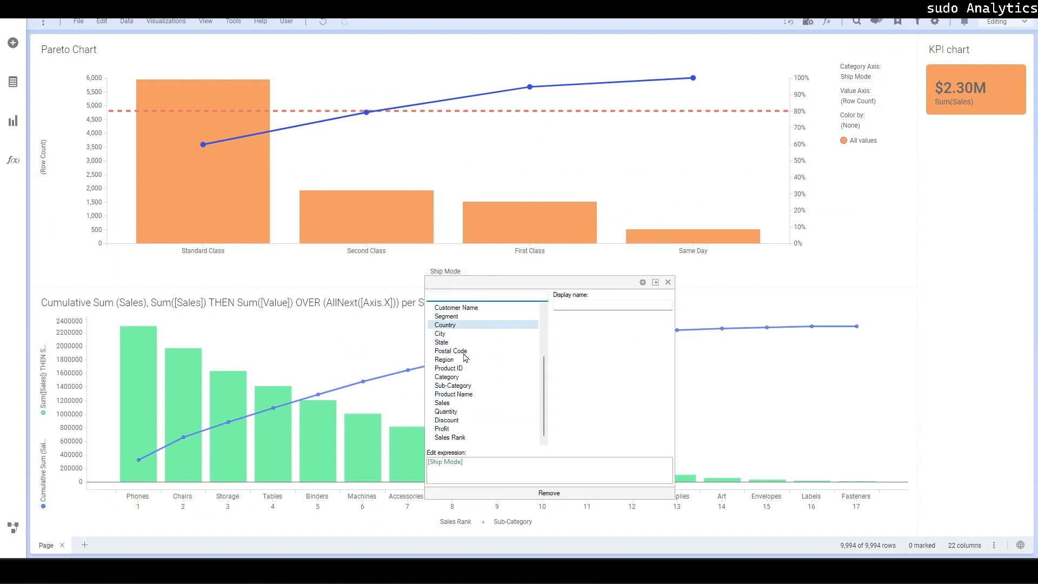
left_click(460, 386)
Set the Pareto chart's value axis to Sum(Sales) and hide its legend.
left_click(43, 136)
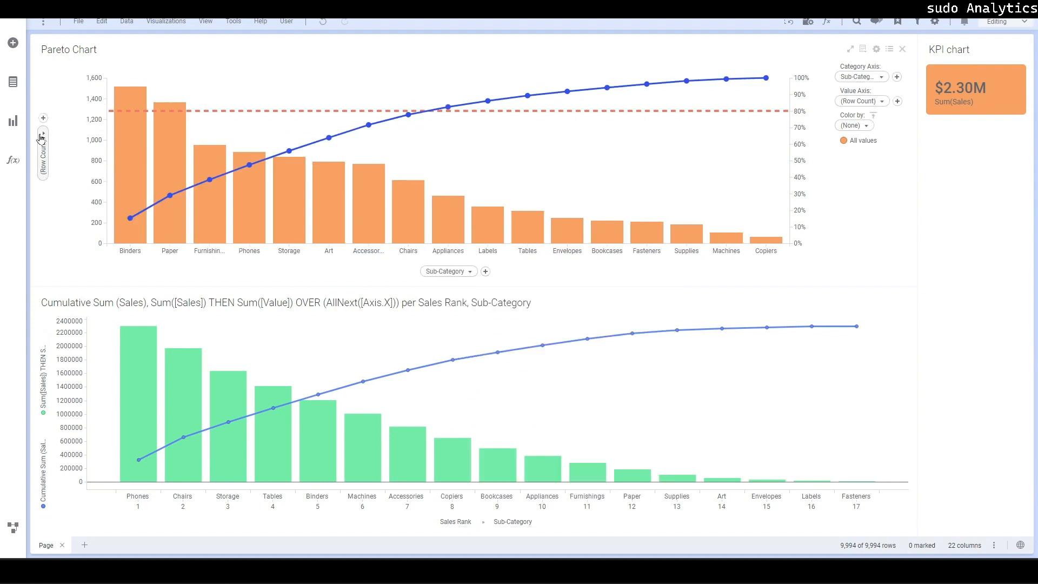
scroll(81, 217, "down", 3)
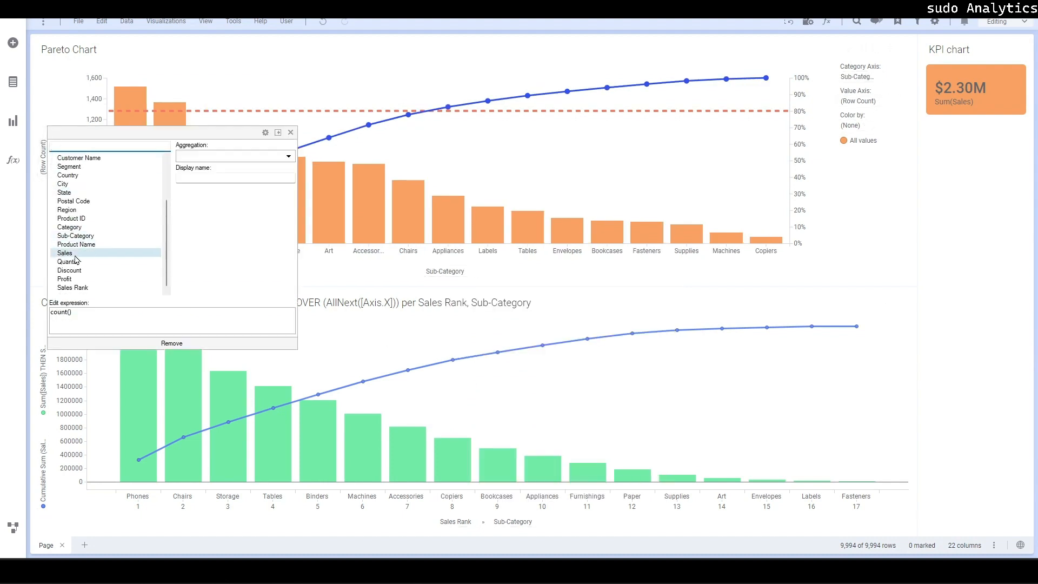
left_click(75, 257)
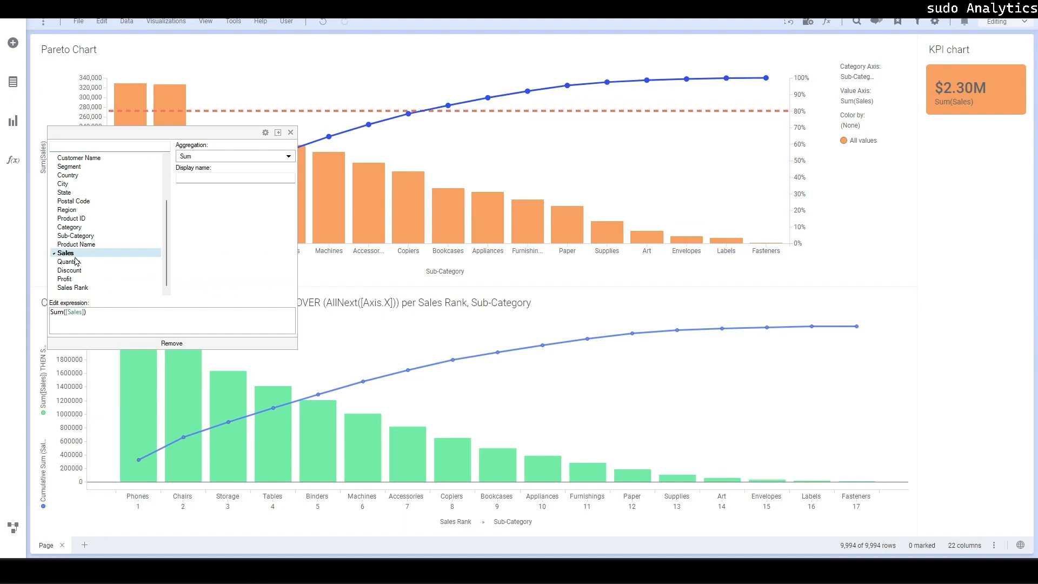
left_click(516, 151)
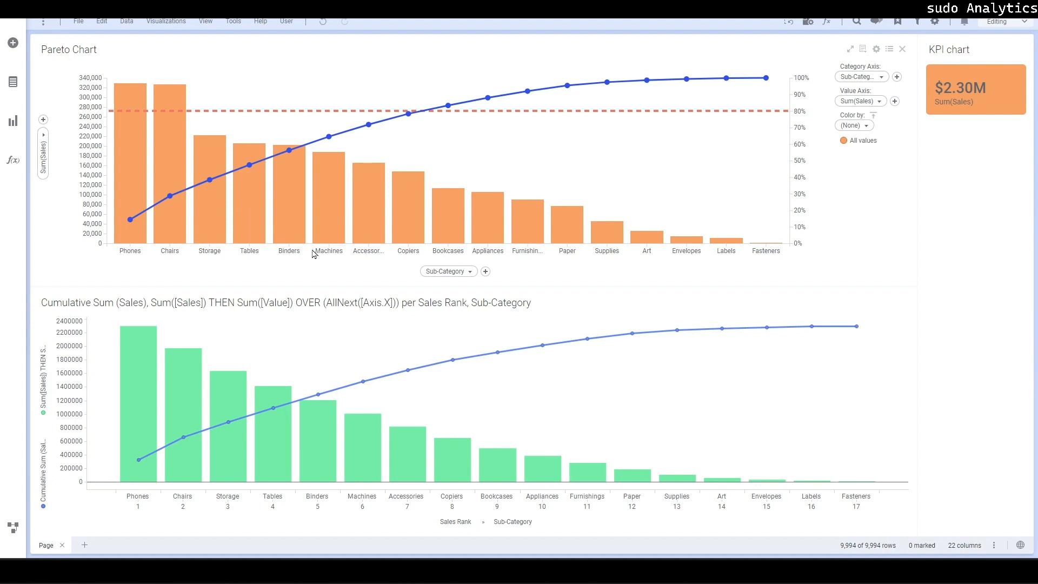
left_click(889, 49)
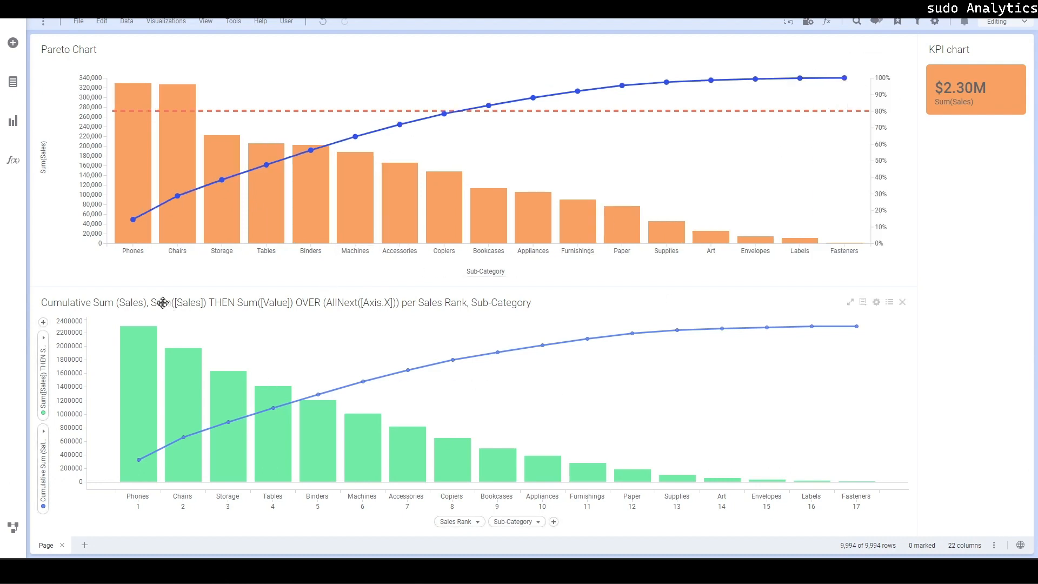
Mark the Phones, Chairs, Storage, Tables and Binders bars together in the Pareto chart to examine their combined sales.
mouse_move(328, 186)
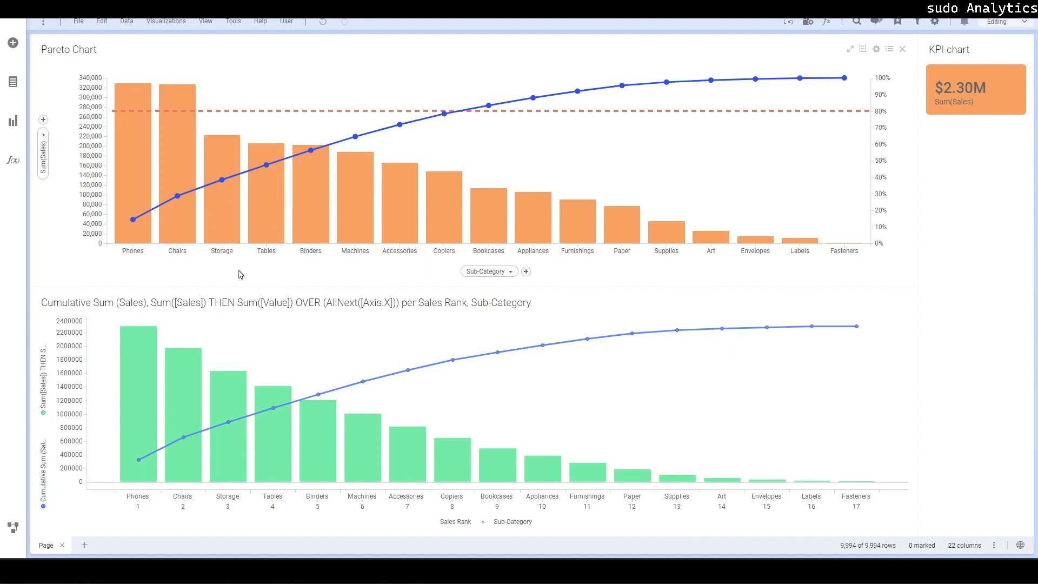
left_click(133, 224)
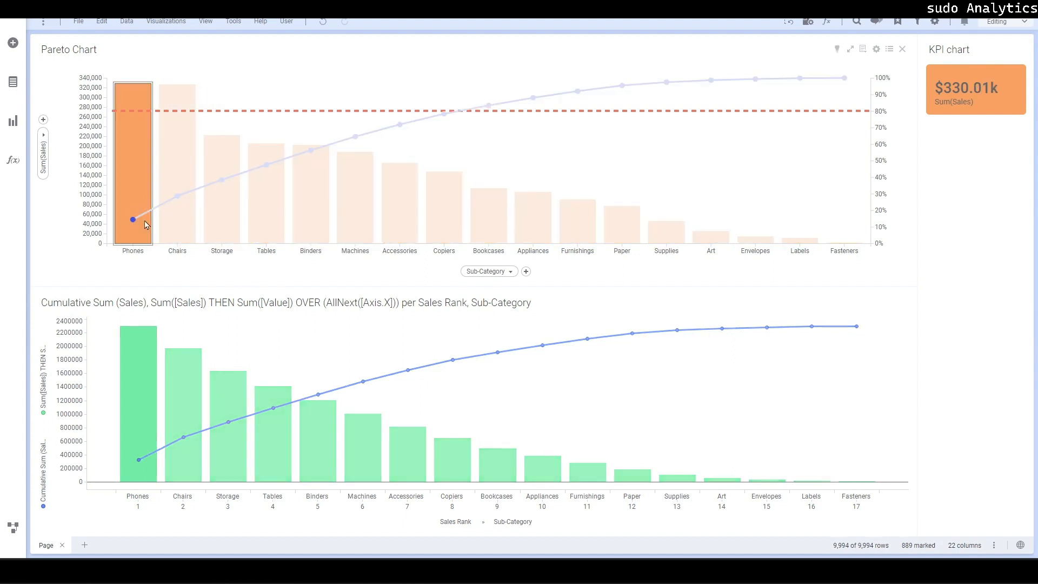
left_click(172, 225, "ctrl")
left_click(221, 231)
left_click(260, 229, "ctrl")
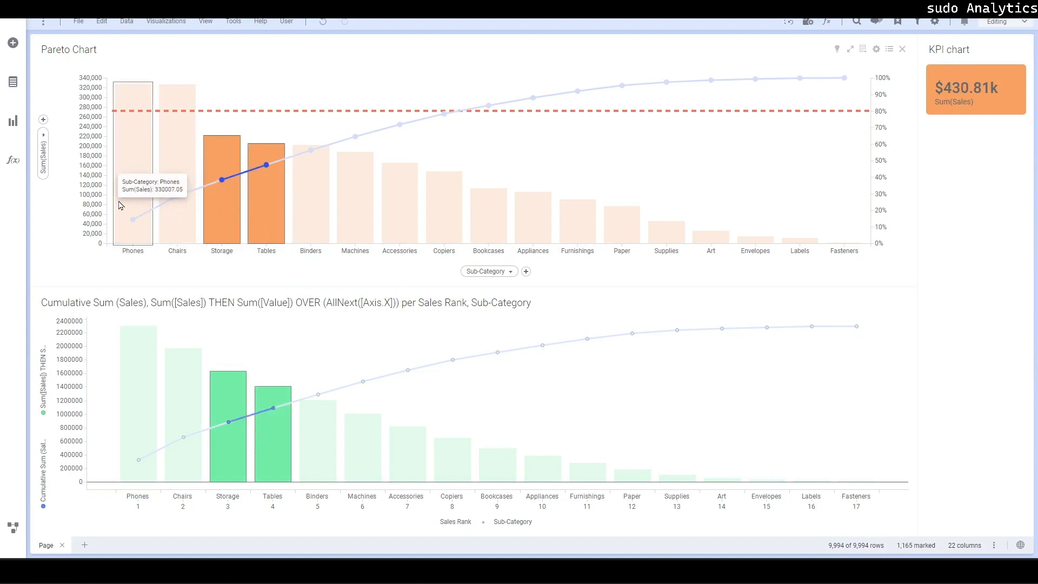
left_click(137, 204, "ctrl")
left_click(177, 196, "ctrl")
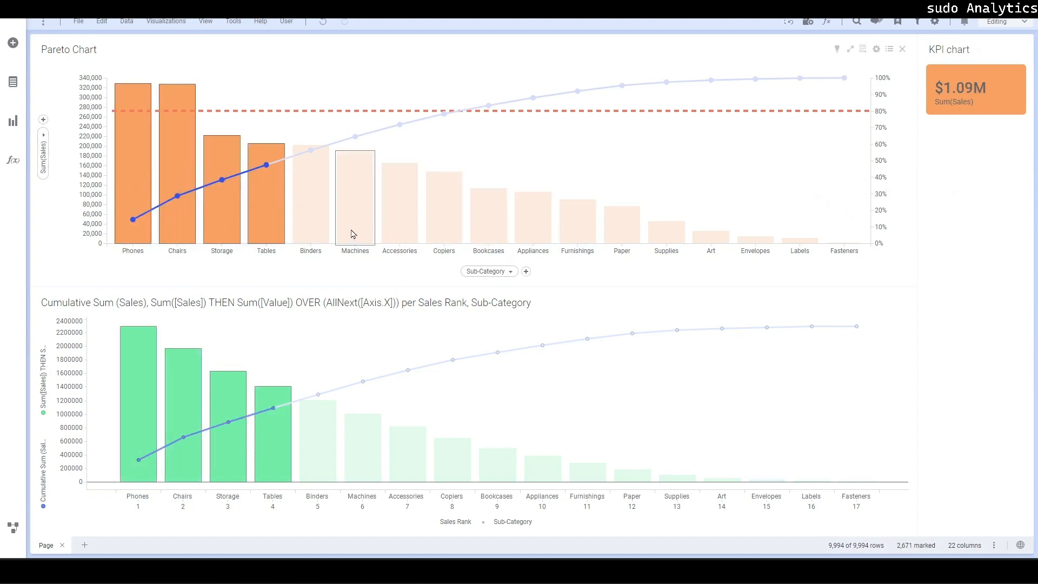
left_click(318, 236, "ctrl")
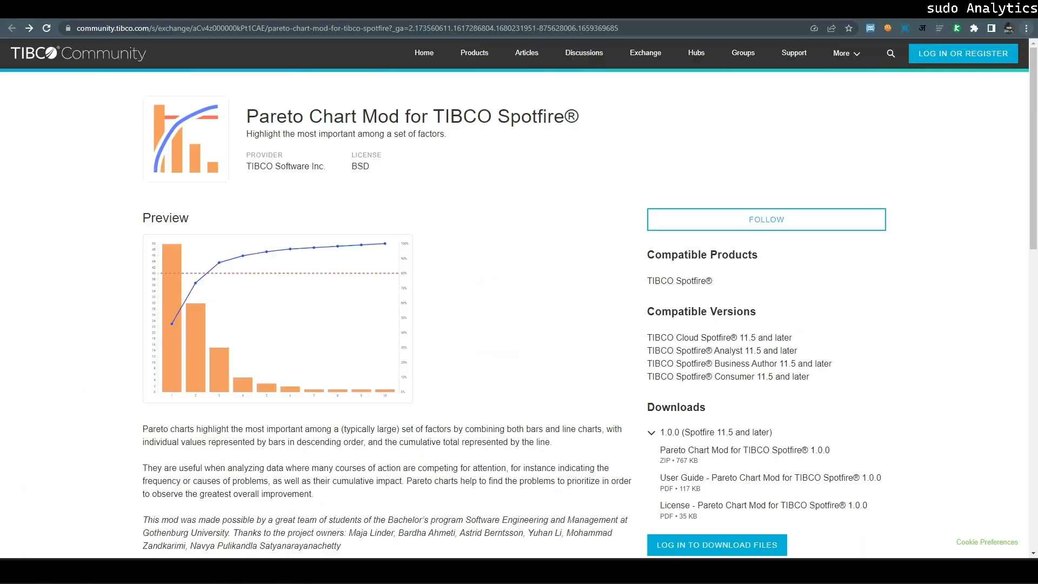
Switch to the browser and read the Pareto Chart Mod description about descending bars and the cumulative total line, highlighting the passage.
scroll(135, 357, "down", 2)
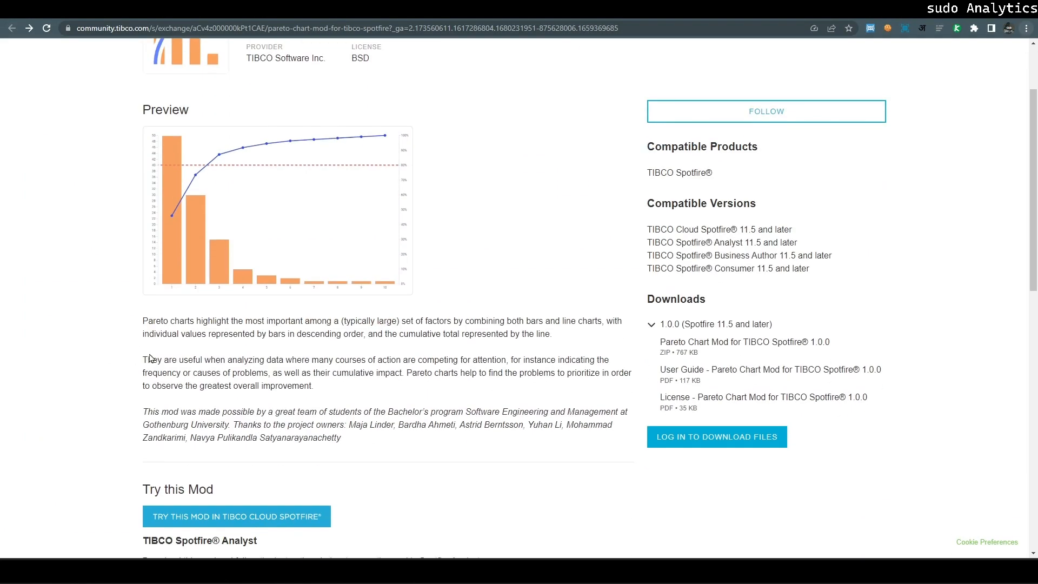
scroll(150, 359, "down", 1)
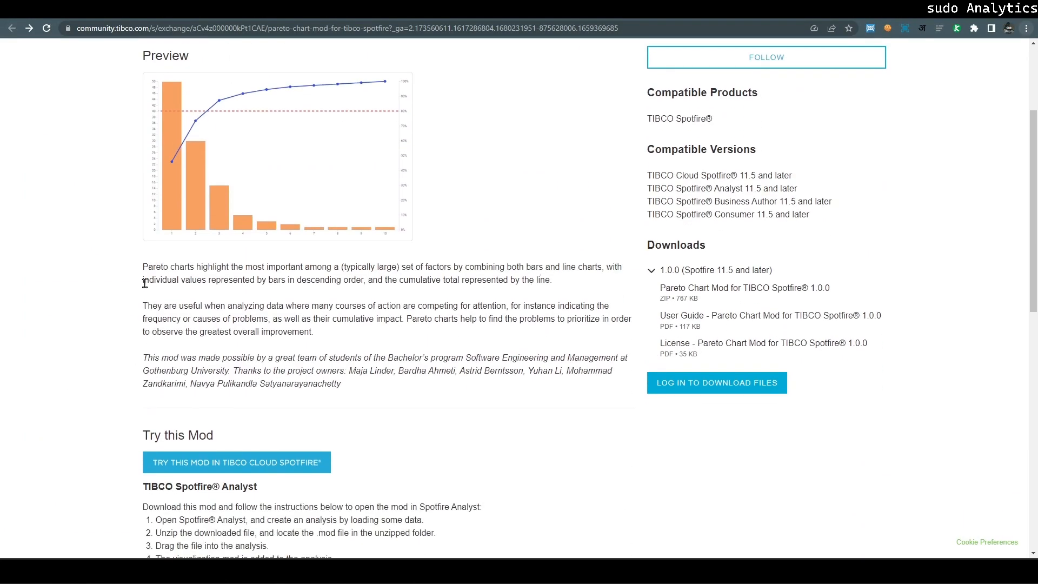
left_click_drag(143, 281, 366, 280)
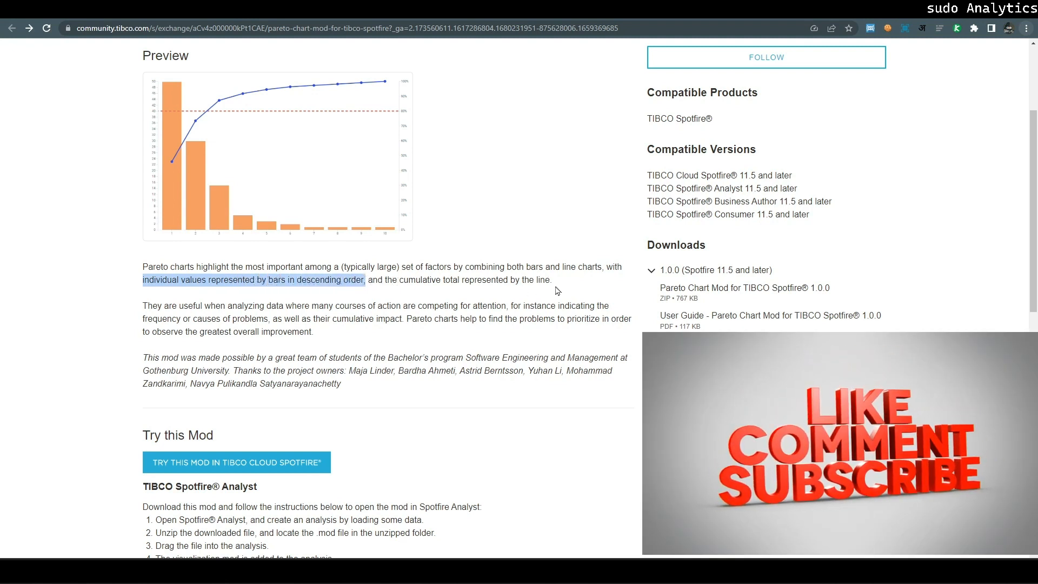
left_click_drag(561, 290, 414, 268)
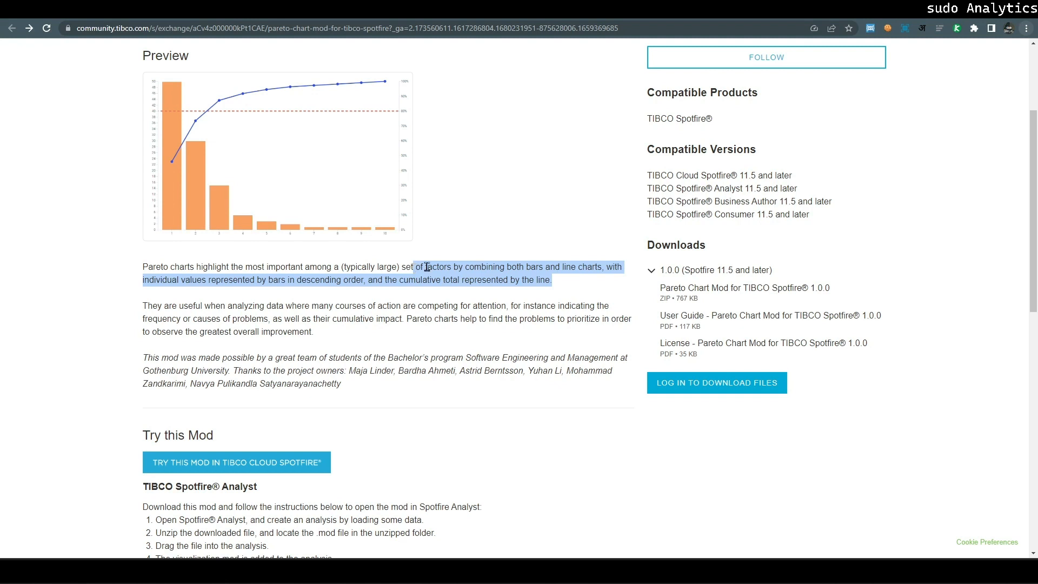
left_click(485, 253)
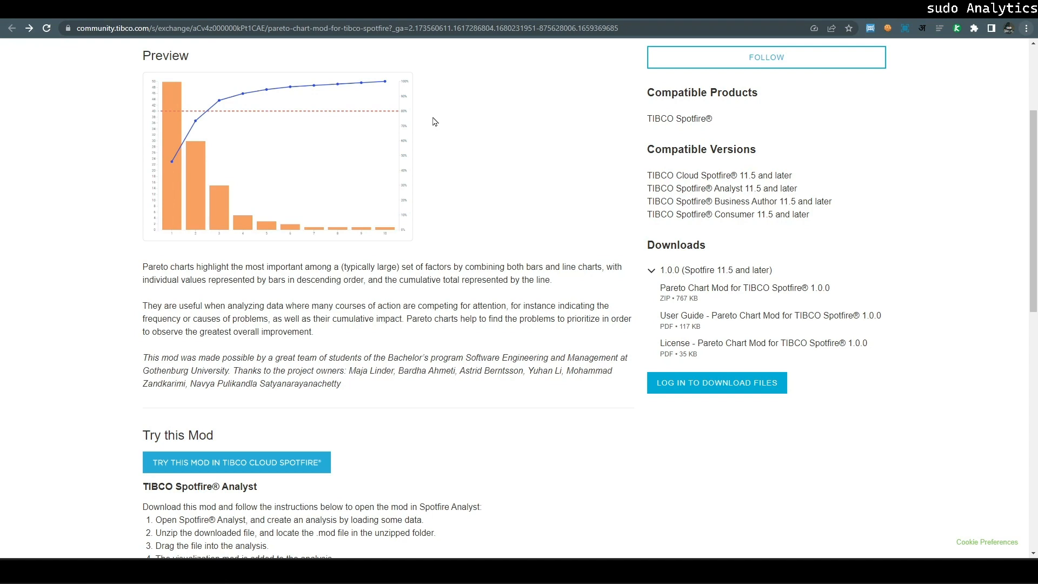
Switch back to Spotfire and clear the marking in the Pareto chart.
key("alt+Tab")
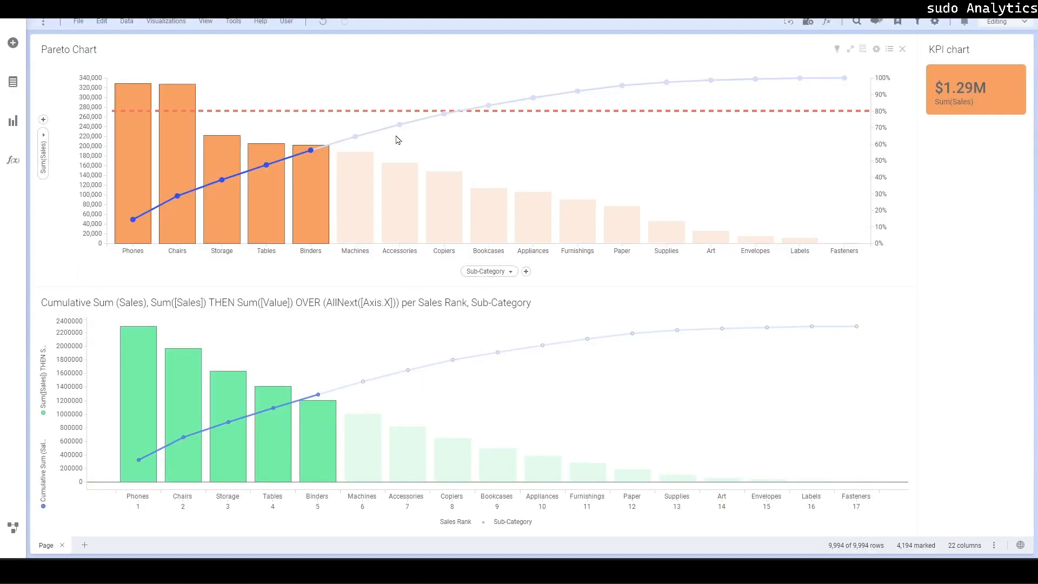
left_click(631, 135)
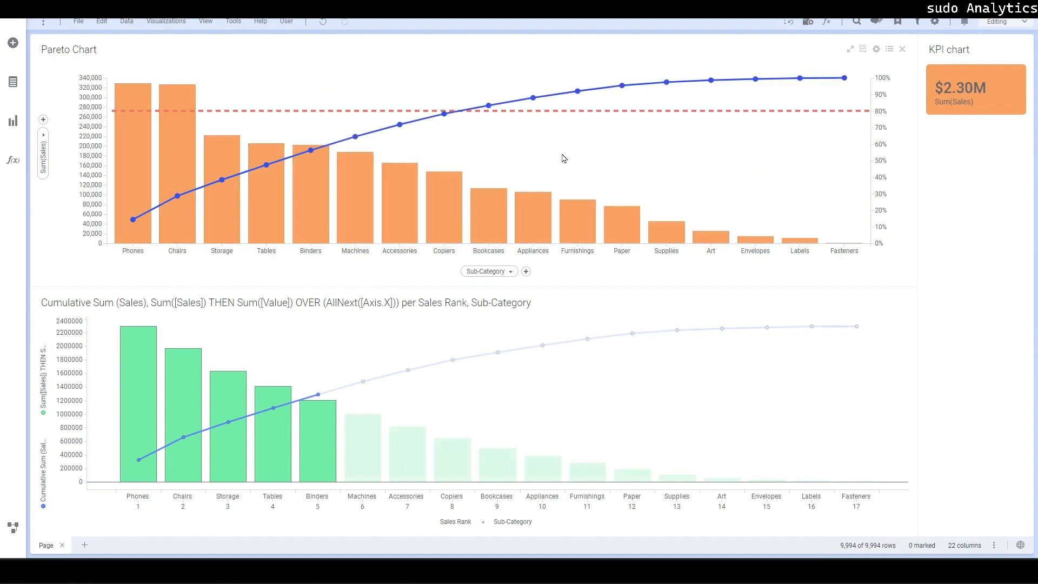